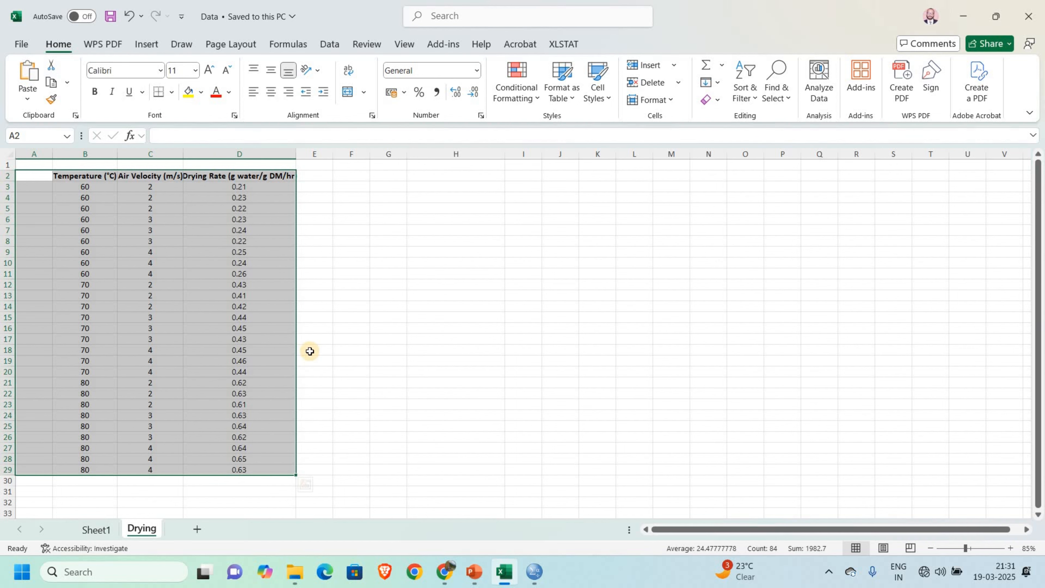
- Switch to SPSS Statistics and define three variables named Temperature, Velocity and DR
{"action": "left_click", "coordinate": [533, 573]}
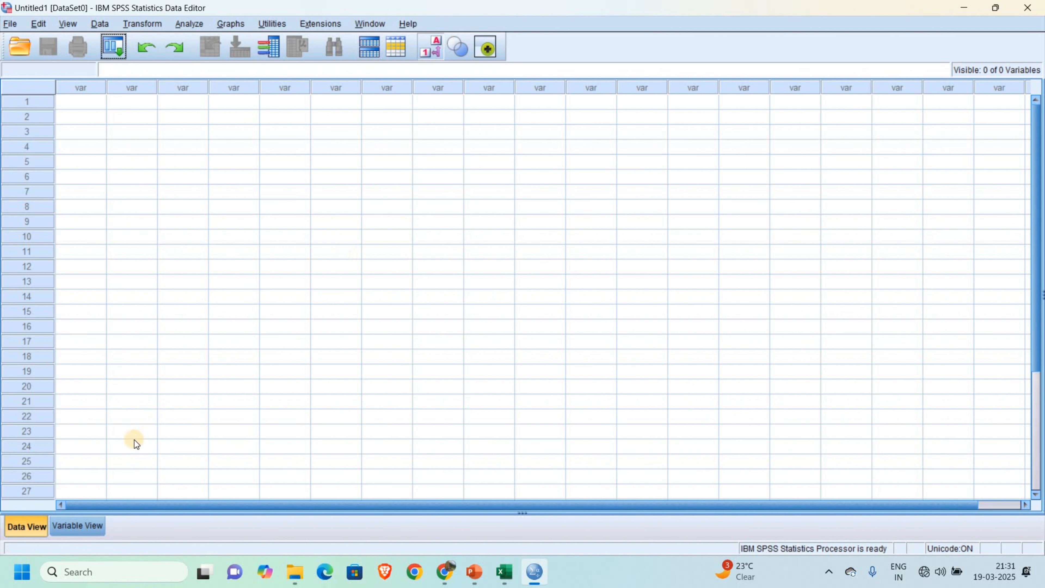
{"action": "left_click", "coordinate": [75, 527]}
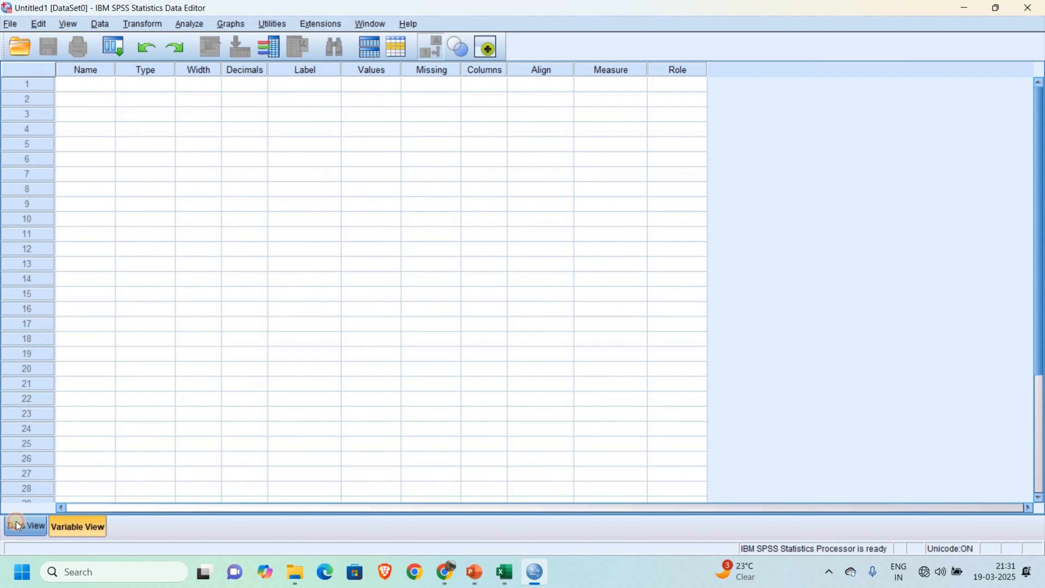
{"action": "left_click", "coordinate": [46, 527]}
{"action": "left_click", "coordinate": [93, 528]}
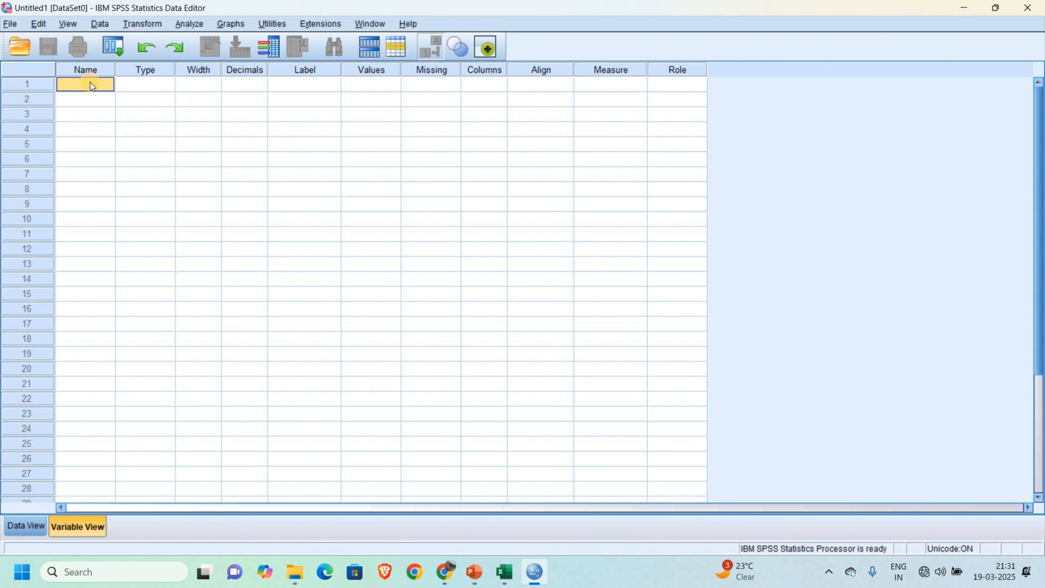
{"action": "type", "text": "Temperature"}
{"action": "left_click", "coordinate": [100, 104]}
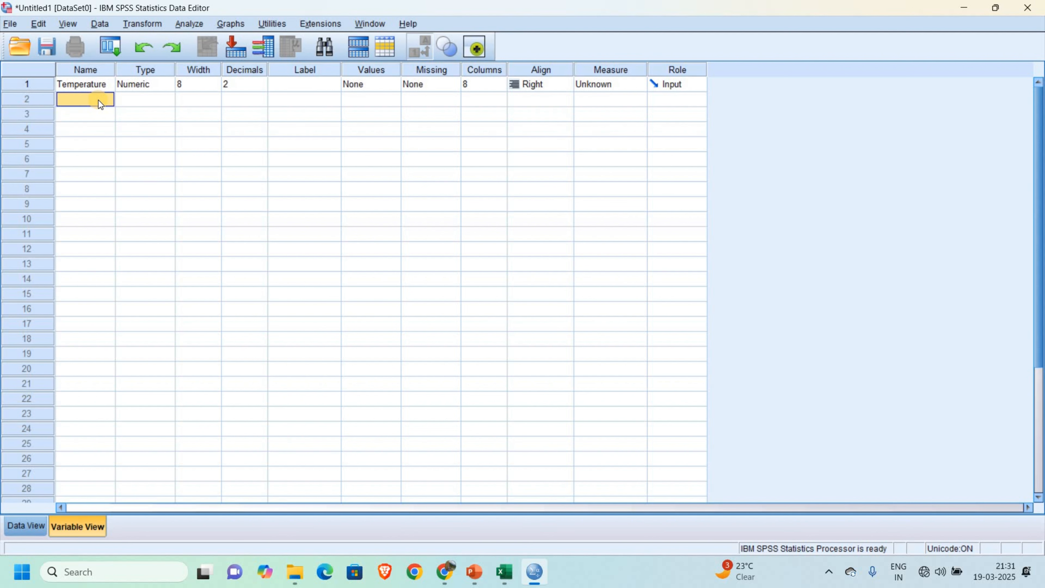
{"action": "type", "text": "Velocity"}
{"action": "left_click", "coordinate": [73, 116]}
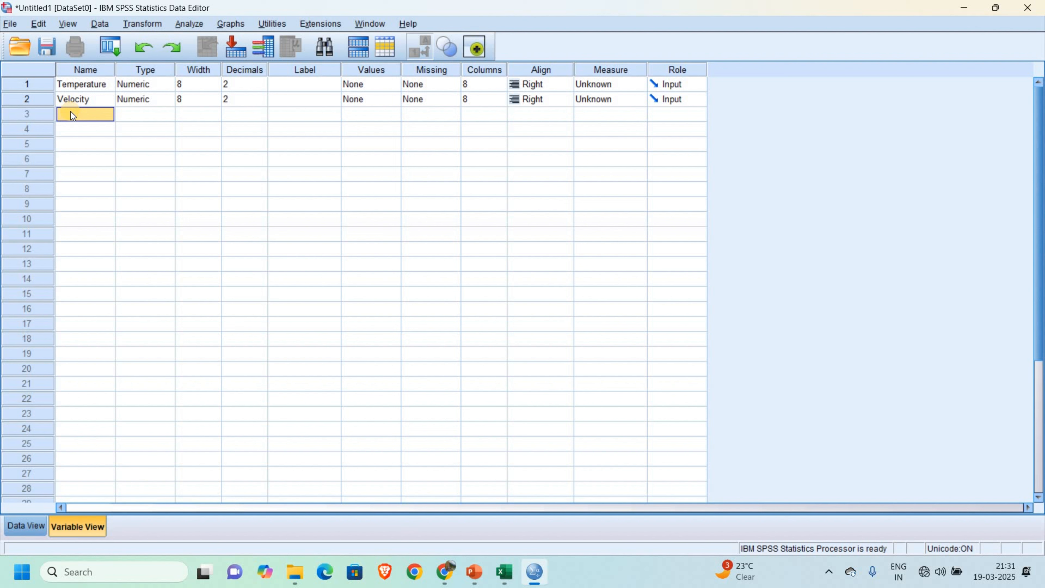
{"action": "type", "text": "DR"}
{"action": "left_click", "coordinate": [279, 131]}
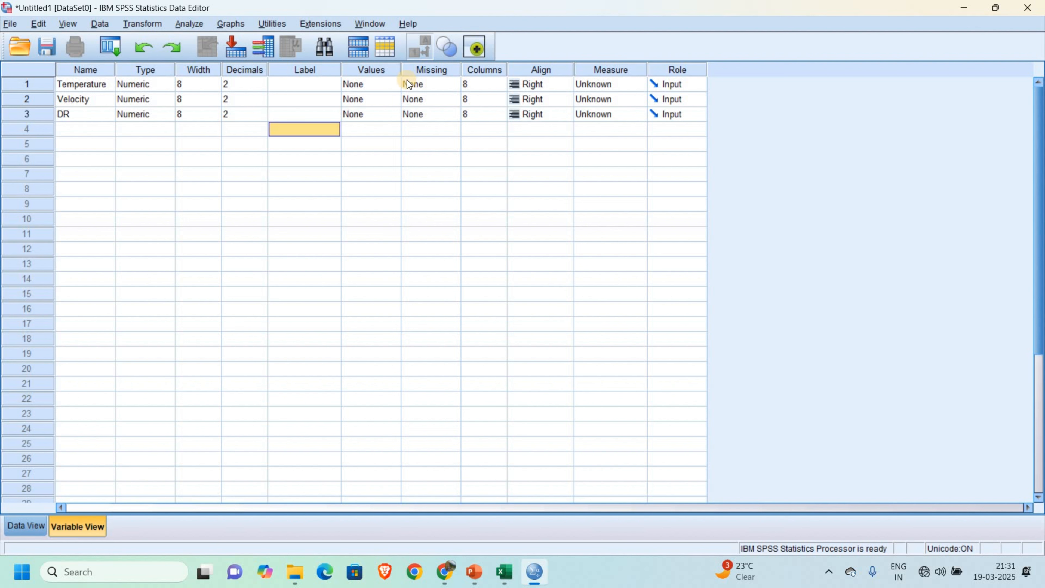
- Assign value labels to the Temperature variable: 1 = 60, 2 = 70 and 3 = 80
{"action": "double_click", "coordinate": [397, 83]}
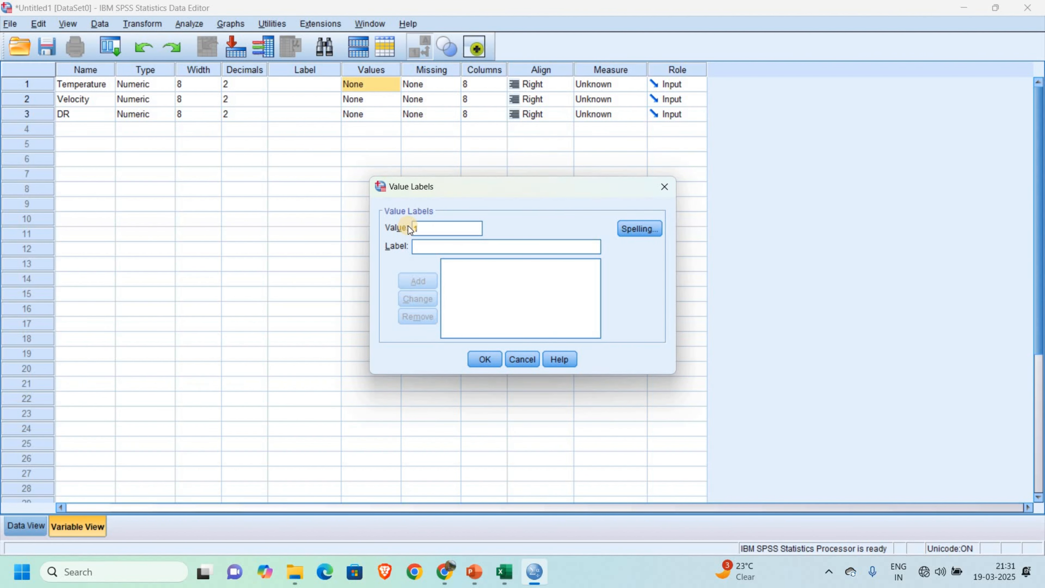
{"action": "left_click", "coordinate": [438, 247]}
{"action": "type", "text": "60"}
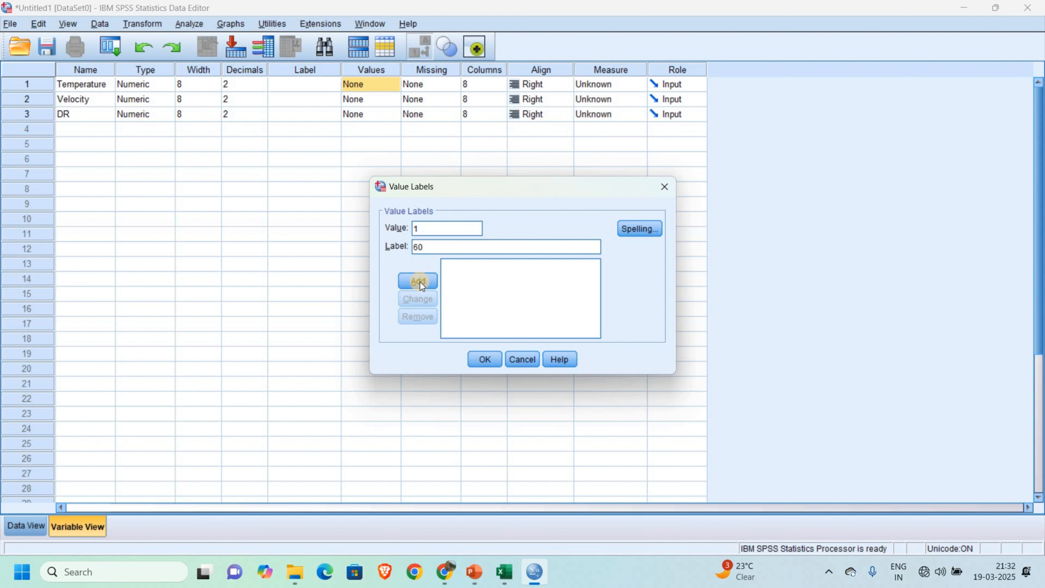
{"action": "left_click", "coordinate": [419, 281]}
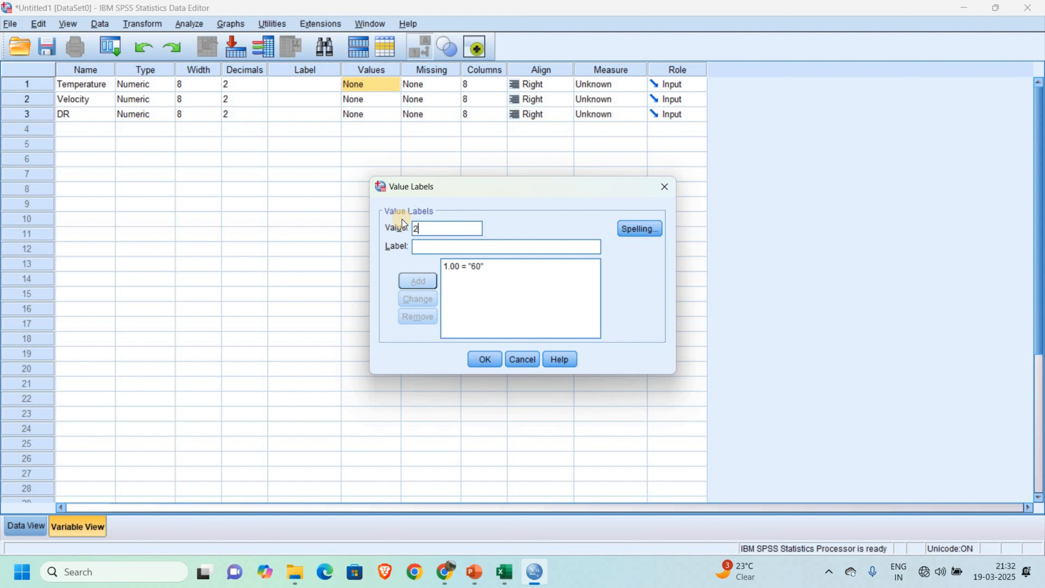
{"action": "left_click", "coordinate": [422, 246]}
{"action": "type", "text": "70"}
{"action": "left_click", "coordinate": [416, 281]}
{"action": "left_click", "coordinate": [432, 232]}
{"action": "type", "text": "3"}
{"action": "left_click", "coordinate": [433, 247]}
{"action": "type", "text": "80"}
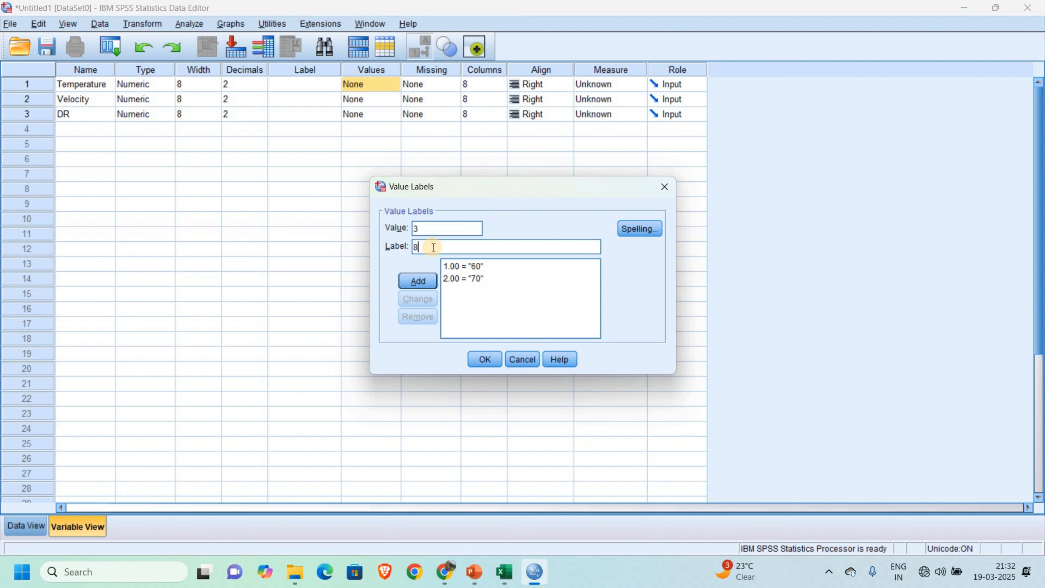
{"action": "left_click", "coordinate": [411, 279]}
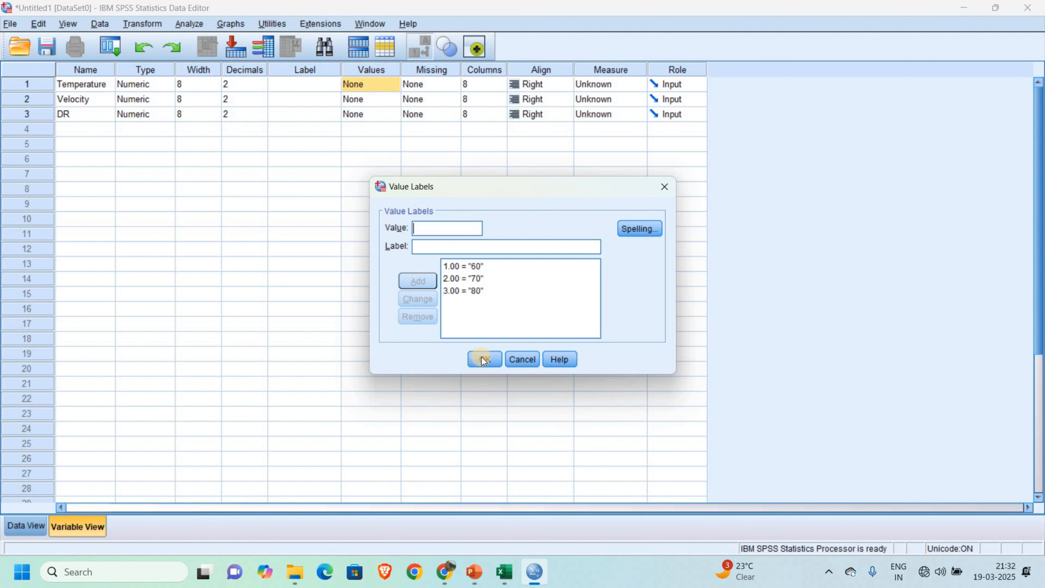
{"action": "left_click", "coordinate": [484, 360]}
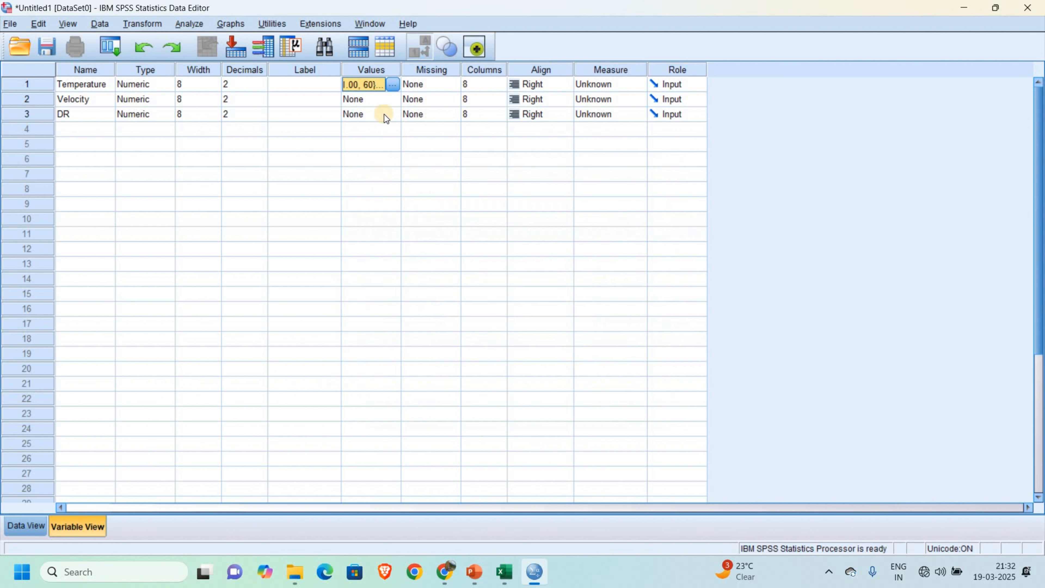
- Start the value labels of the Velocity variable by adding 1 = 2 m/s
{"action": "left_click", "coordinate": [389, 100]}
{"action": "left_click", "coordinate": [397, 99]}
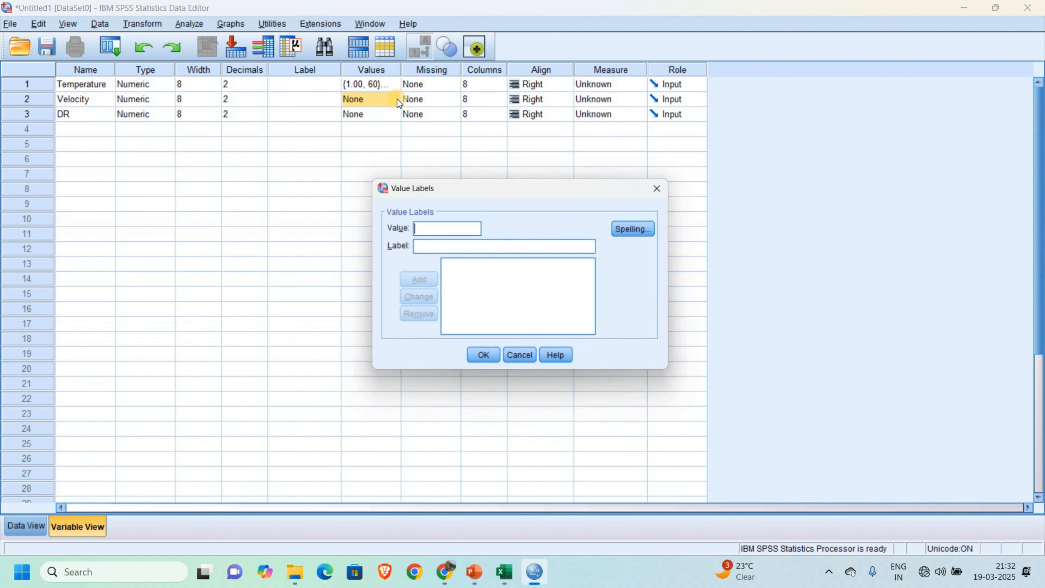
{"action": "type", "text": "1"}
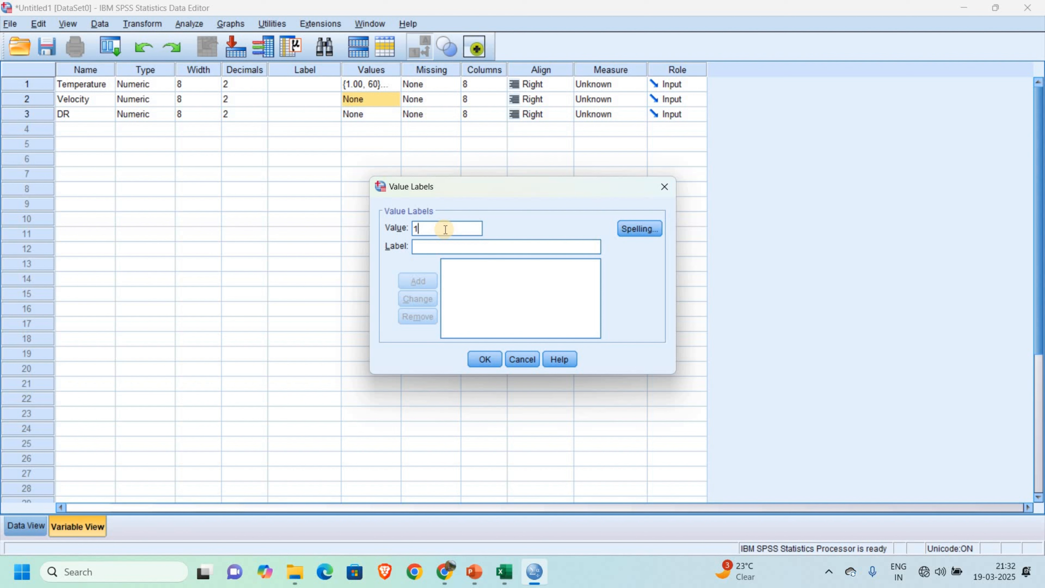
{"action": "left_click", "coordinate": [438, 243]}
{"action": "type", "text": "2"}
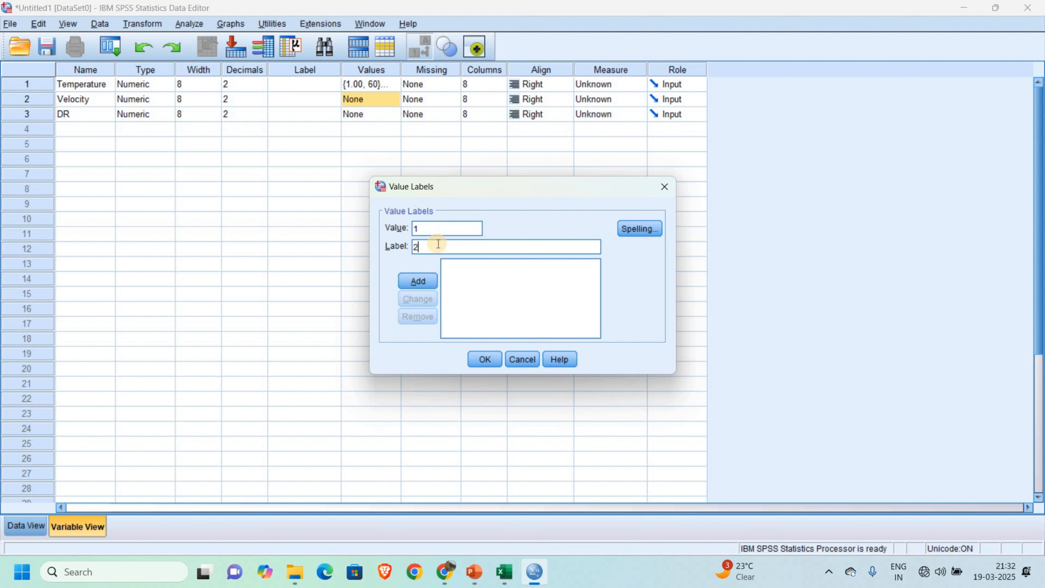
{"action": "type", "text": " m/s"}
{"action": "left_click", "coordinate": [422, 284]}
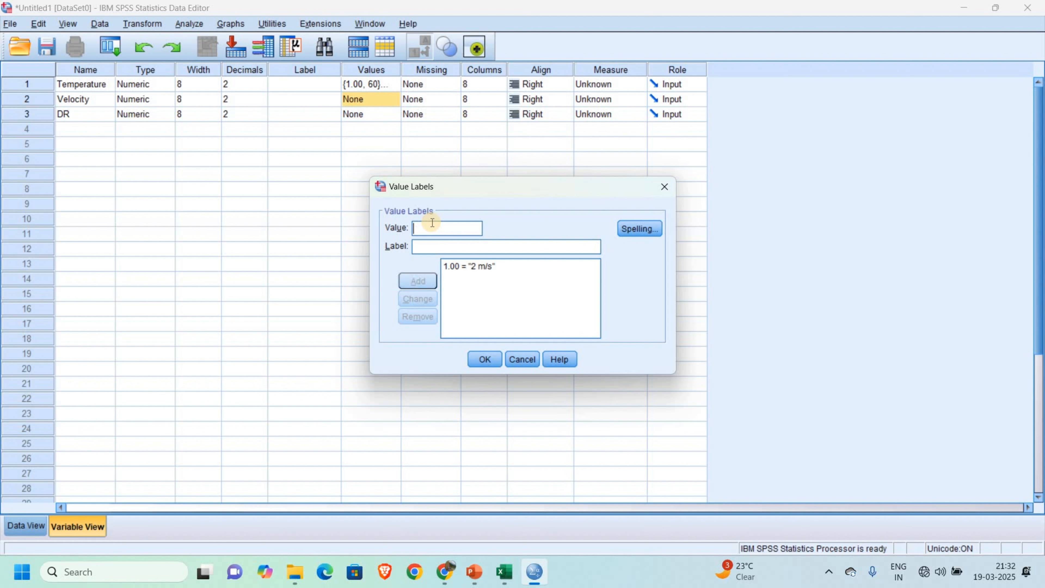
- Add the Velocity value labels 2 = 3 m/s and 3 = 4 m/s and apply the label set
{"action": "type", "text": "2"}
{"action": "left_click", "coordinate": [426, 245]}
{"action": "type", "text": "3"}
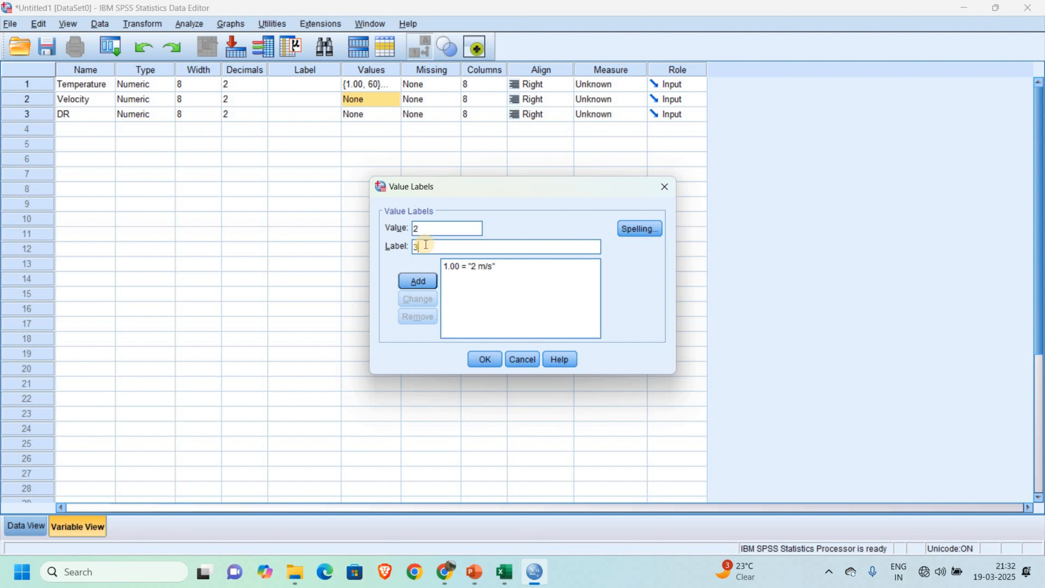
{"action": "type", "text": " m/s"}
{"action": "left_click", "coordinate": [425, 283]}
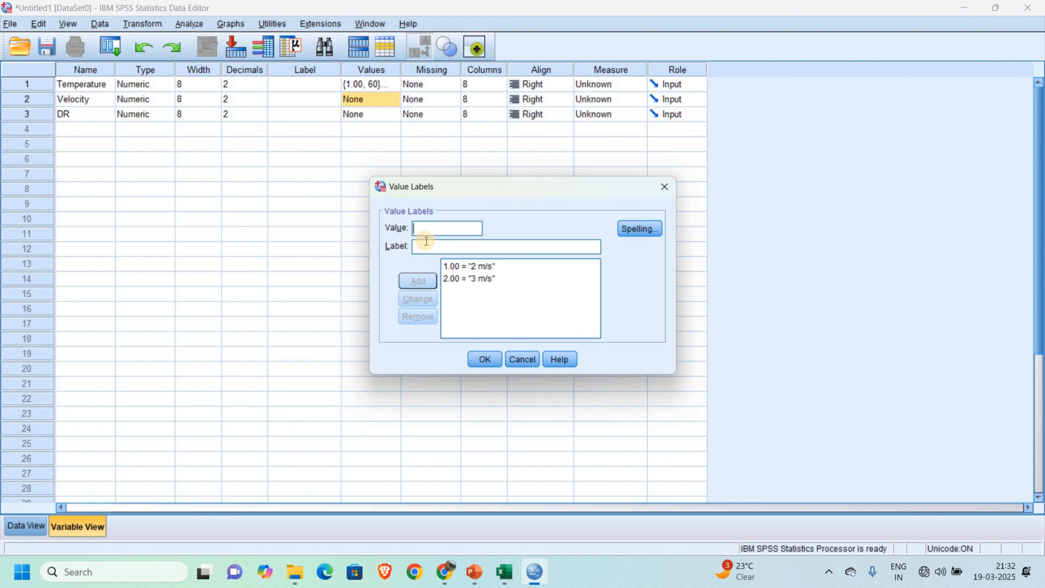
{"action": "type", "text": "3"}
{"action": "left_click", "coordinate": [428, 246]}
{"action": "type", "text": "4"}
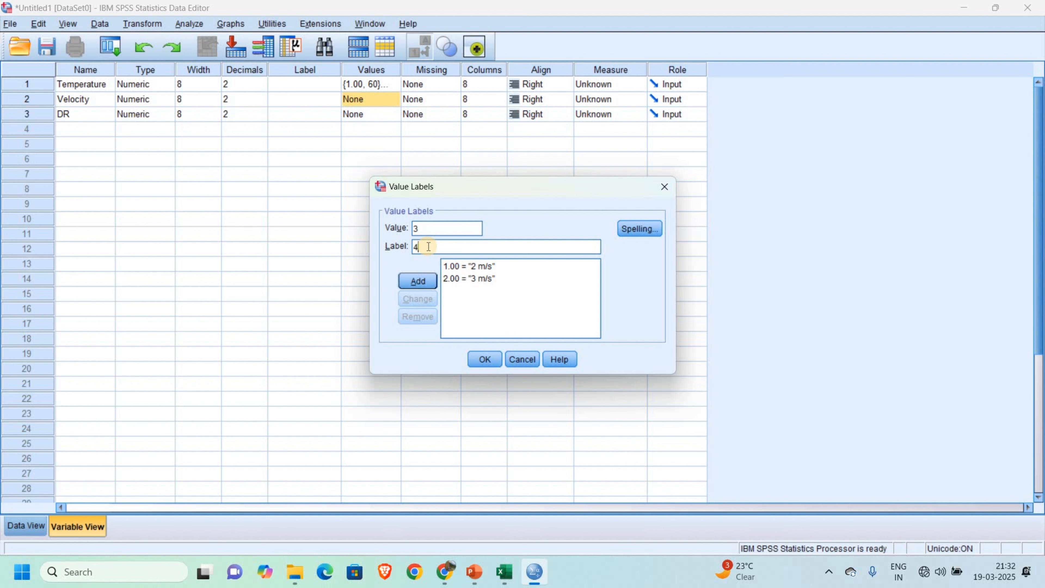
{"action": "type", "text": " m/s"}
{"action": "left_click", "coordinate": [418, 279]}
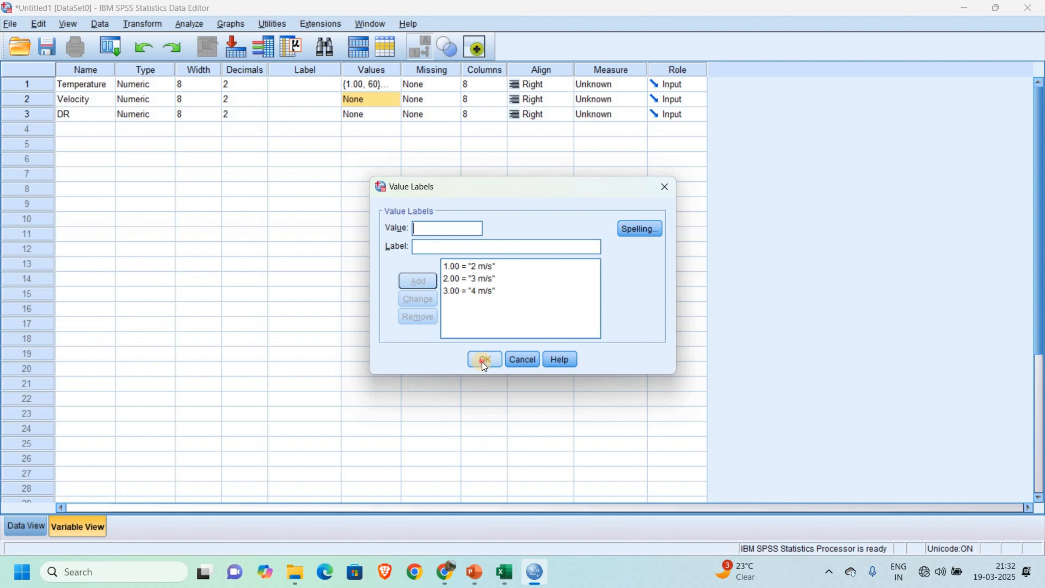
{"action": "left_click", "coordinate": [485, 360]}
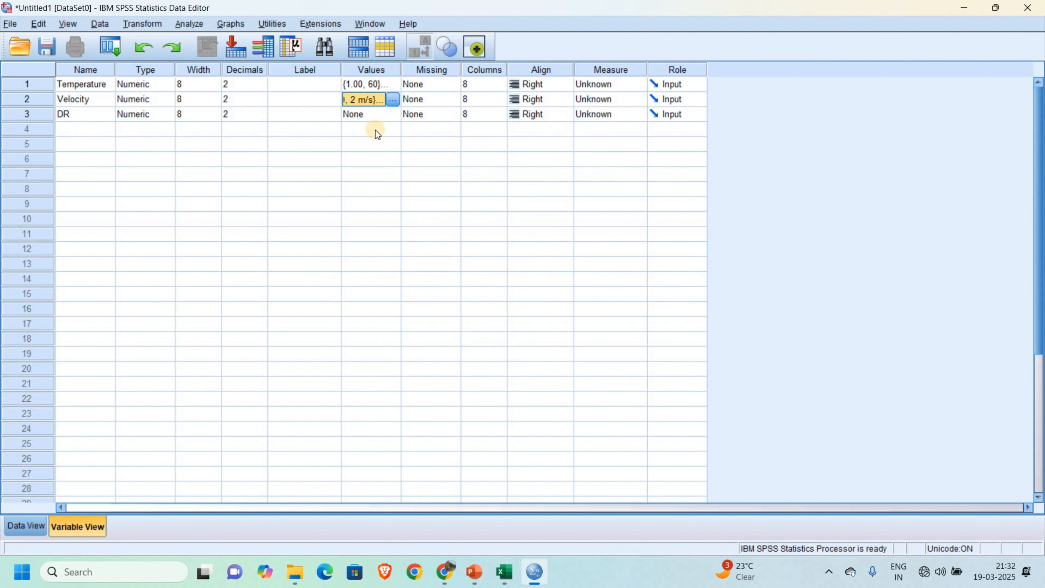
- Set the measurement level to Nominal for Temperature and Velocity, and to Scale for DR
{"action": "left_click", "coordinate": [597, 84]}
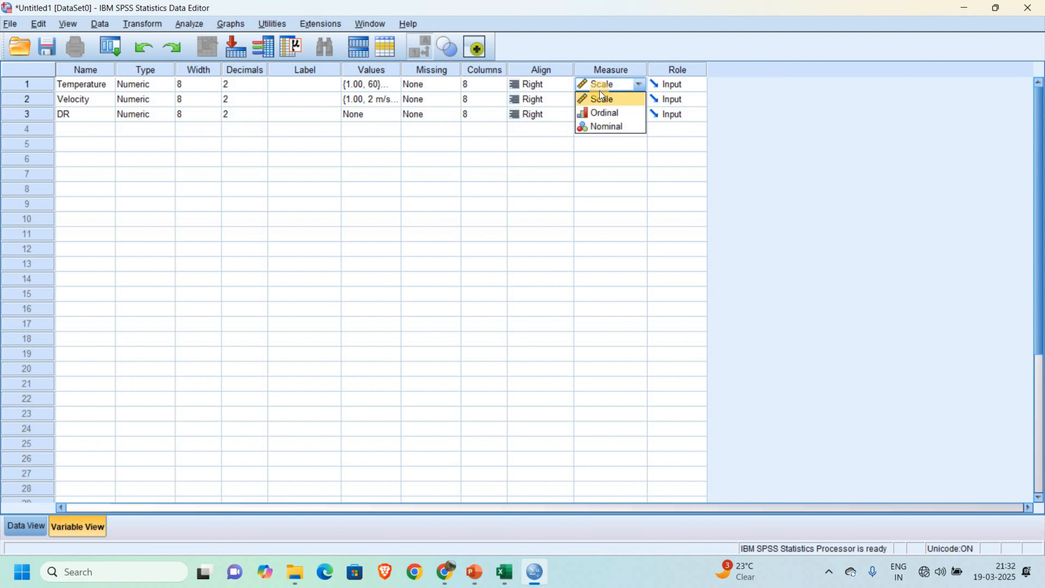
{"action": "left_click", "coordinate": [619, 125]}
{"action": "left_click", "coordinate": [624, 102]}
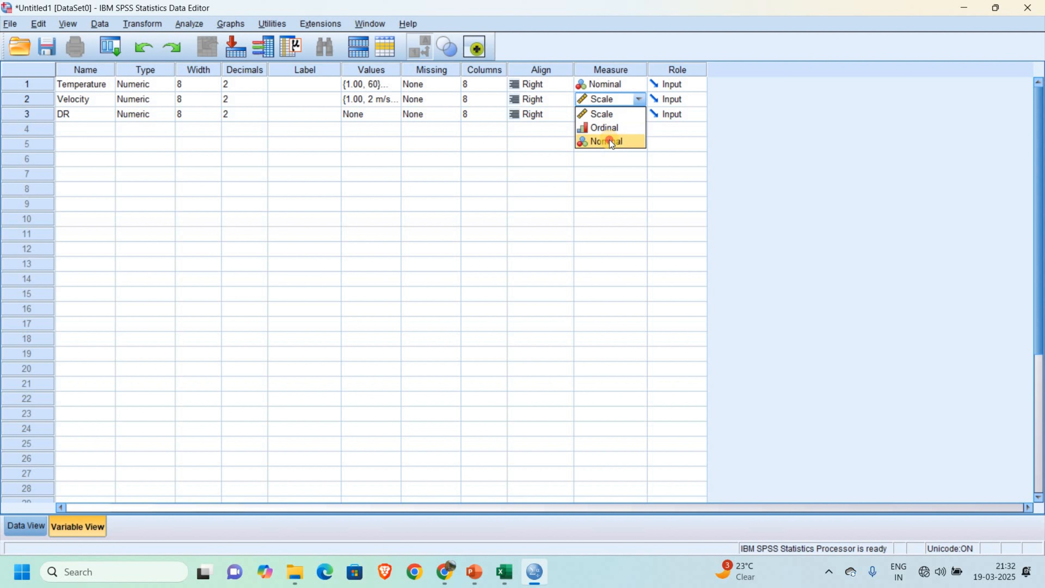
{"action": "left_click", "coordinate": [609, 140]}
{"action": "left_click", "coordinate": [614, 111]}
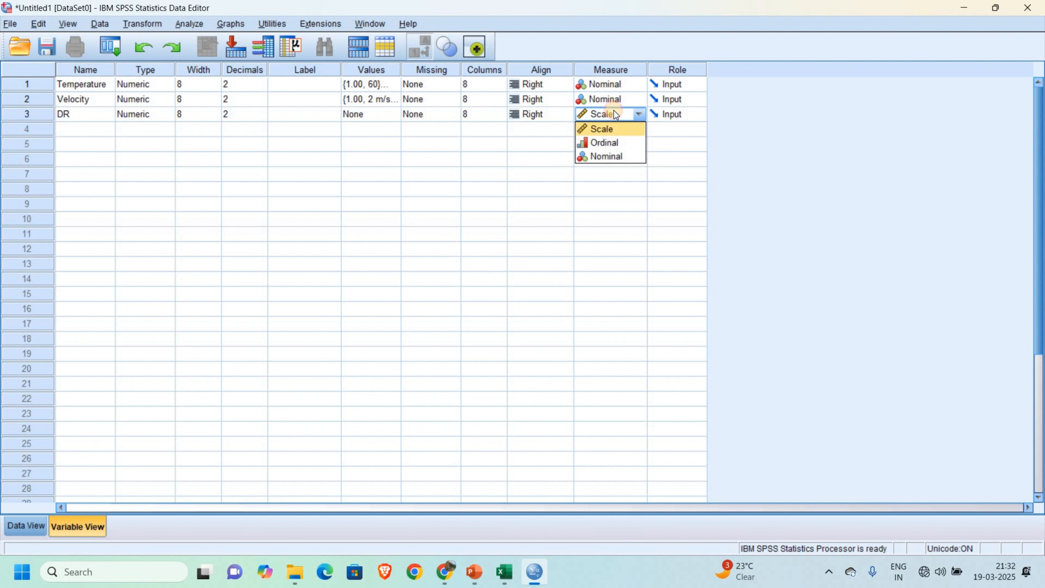
{"action": "left_click", "coordinate": [617, 129]}
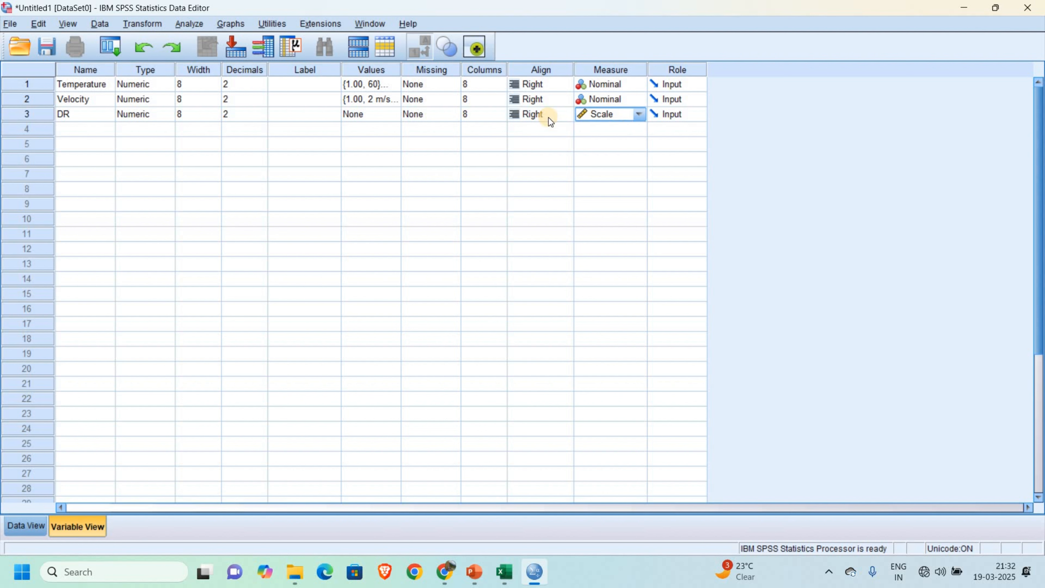
- Show the empty data grid and check the 60 °C rows and their air velocities in the Excel Drying sheet
{"action": "left_click", "coordinate": [26, 526]}
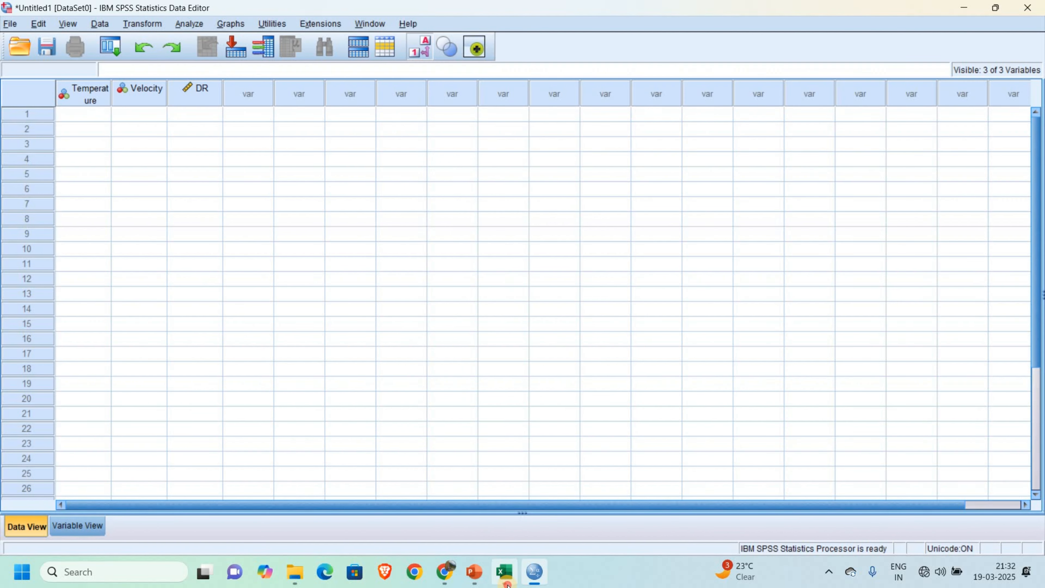
{"action": "left_click", "coordinate": [504, 572]}
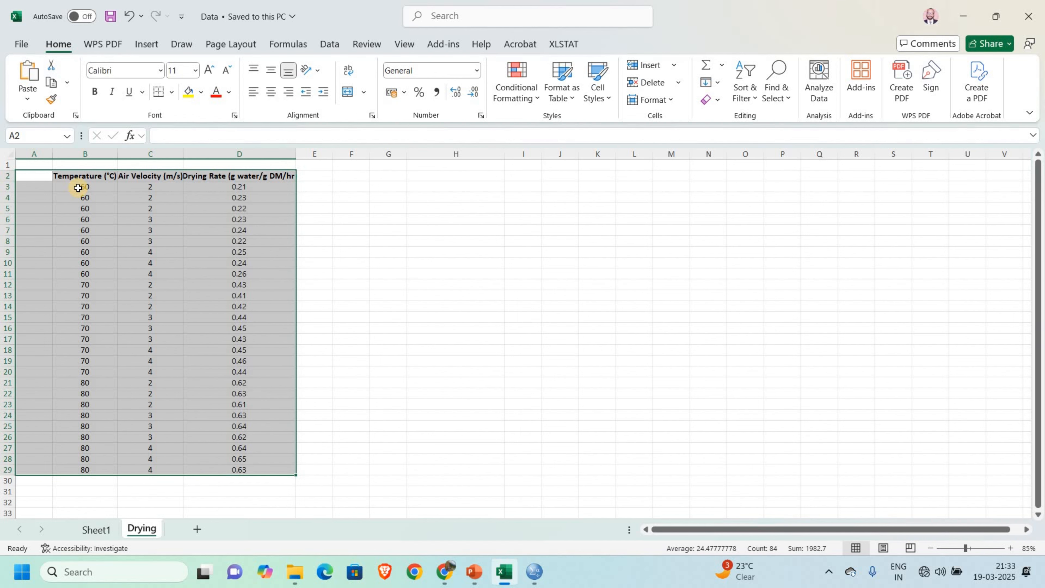
{"action": "left_click_drag", "start_coordinate": [80, 187], "coordinate": [93, 272]}
{"action": "left_click_drag", "start_coordinate": [147, 189], "coordinate": [146, 286]}
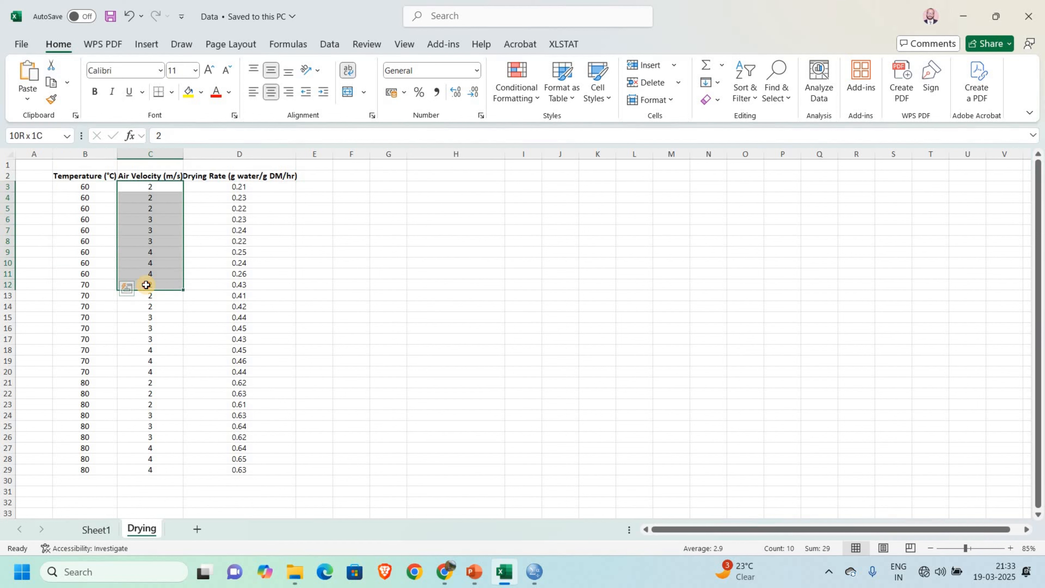
{"action": "key", "text": "alt+Tab"}
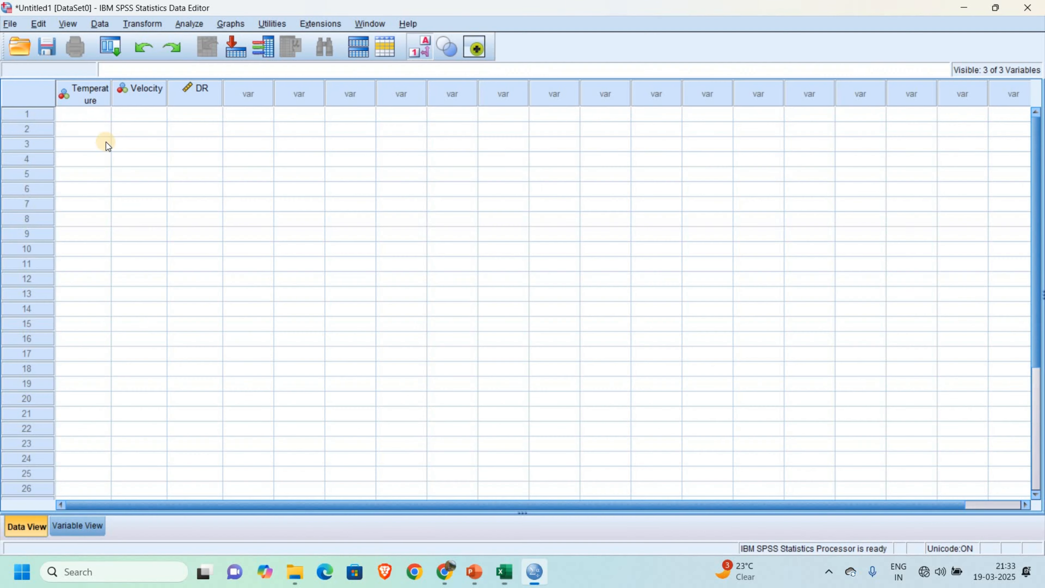
- Enter Temperature code 1 for cases 1 to 9 and display value labels in the data grid
{"action": "left_click", "coordinate": [93, 116]}
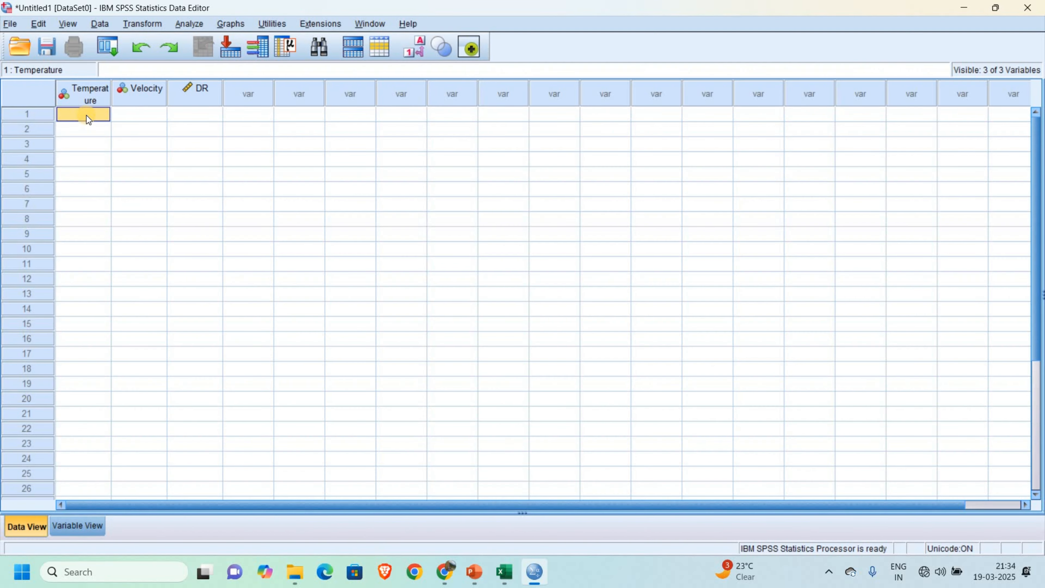
{"action": "type", "text": "1"}
{"action": "key", "text": "Return"}
{"action": "type", "text": "1"}
{"action": "key", "text": "Return"}
{"action": "left_click", "coordinate": [423, 42]}
{"action": "type", "text": "1"}
{"action": "key", "text": "Return"}
{"action": "type", "text": "1"}
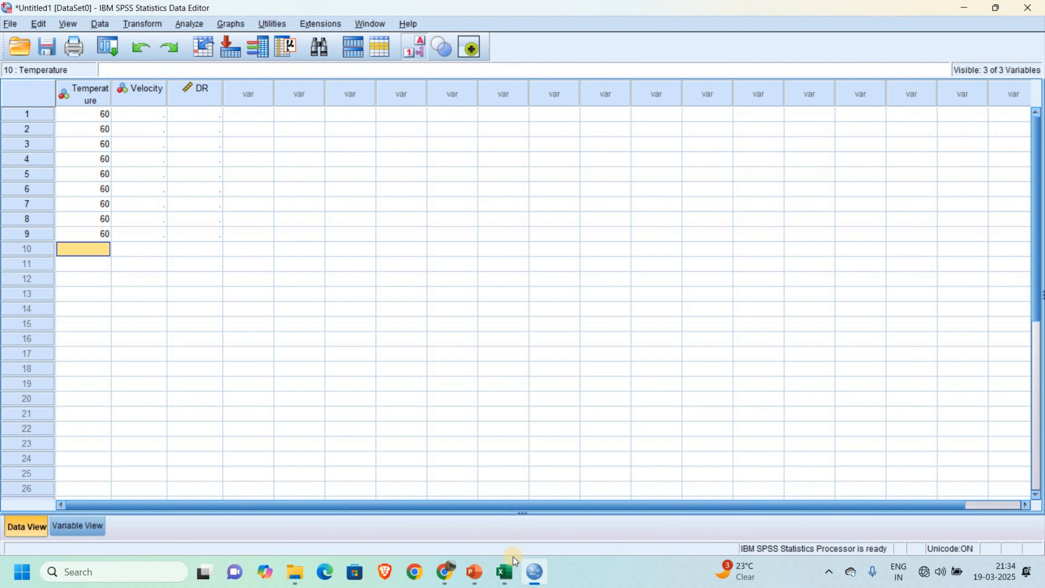
- Following the Excel data, enter Velocity codes 1 for cases 1 to 3, 2 for cases 4 to 6, and 3 for cases 7 to 9
{"action": "left_click", "coordinate": [510, 572]}
{"action": "left_click", "coordinate": [152, 188]}
{"action": "key", "text": "alt+Tab"}
{"action": "left_click", "coordinate": [151, 120]}
{"action": "type", "text": "2"}
{"action": "key", "text": "Return"}
{"action": "type", "text": "2"}
{"action": "key", "text": "Return"}
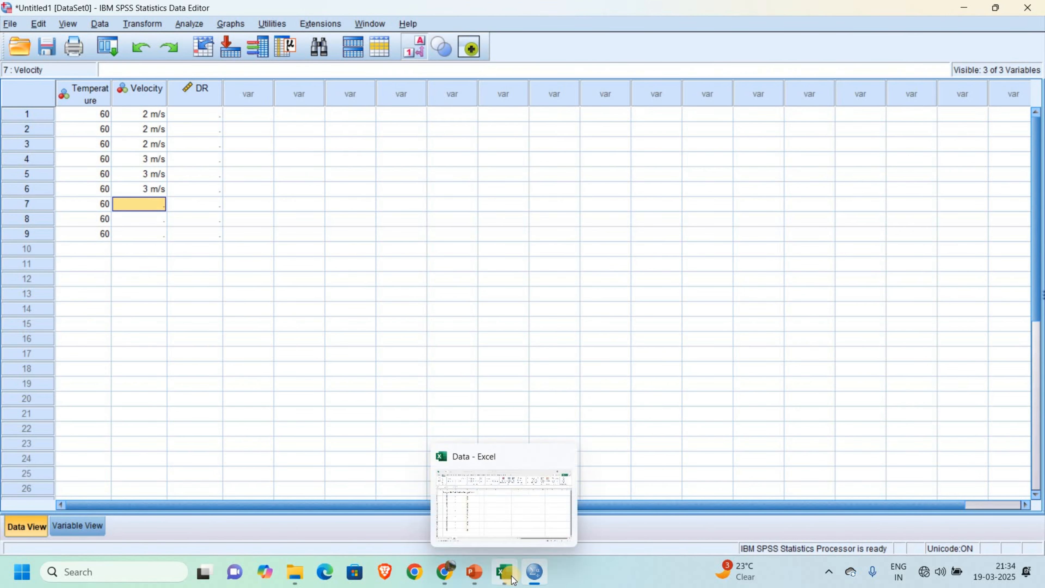
{"action": "left_click", "coordinate": [511, 576]}
{"action": "key", "text": "alt+Tab"}
{"action": "type", "text": "3"}
{"action": "key", "text": "Return"}
- Copy the Velocity values of cases 1 to 9 into cases 10 to 18 and enter Temperature code 2 for those cases
{"action": "left_click_drag", "start_coordinate": [139, 115], "coordinate": [140, 234]}
{"action": "key", "text": "ctrl+c"}
{"action": "left_click", "coordinate": [139, 249]}
{"action": "key", "text": "ctrl+v"}
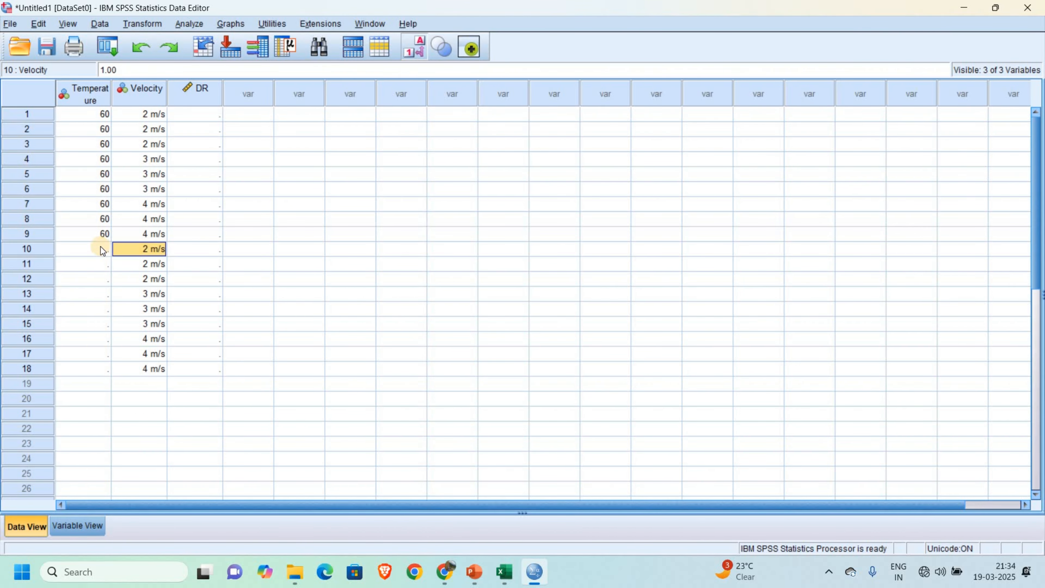
{"action": "left_click", "coordinate": [100, 249]}
{"action": "type", "text": "2"}
{"action": "key", "text": "Return"}
{"action": "type", "text": "2"}
- Paste the copied Velocity values into cases 19 to 27 and enter Temperature code 3 for those cases
{"action": "left_click", "coordinate": [149, 338]}
{"action": "key", "text": "ctrl+v"}
{"action": "left_click", "coordinate": [100, 297]}
{"action": "type", "text": "3"}
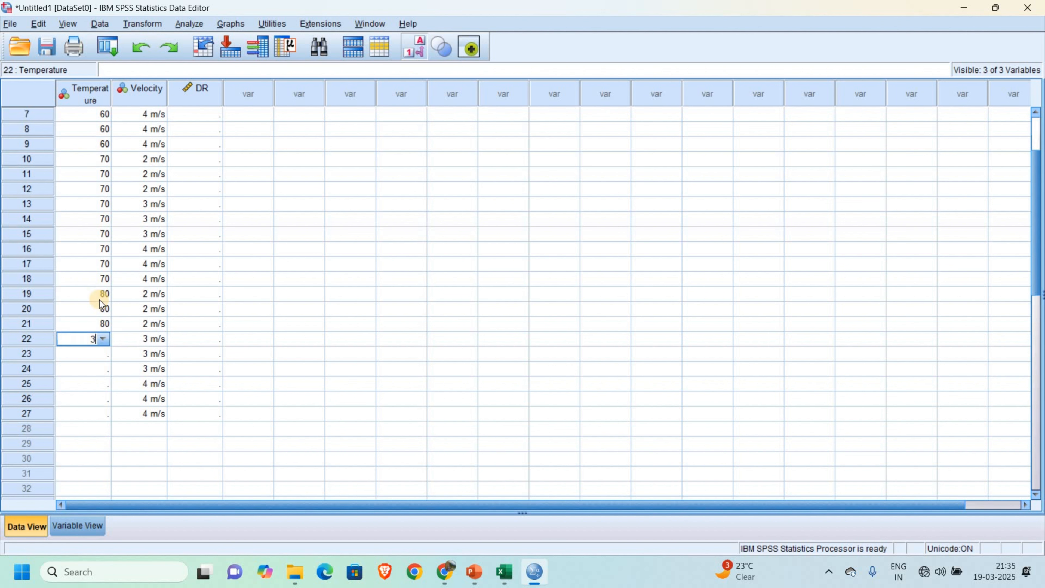
{"action": "type", "text": "0 80 80 80 80 80"}
{"action": "scroll", "coordinate": [165, 250], "scroll_direction": "up", "scroll_amount": 1}
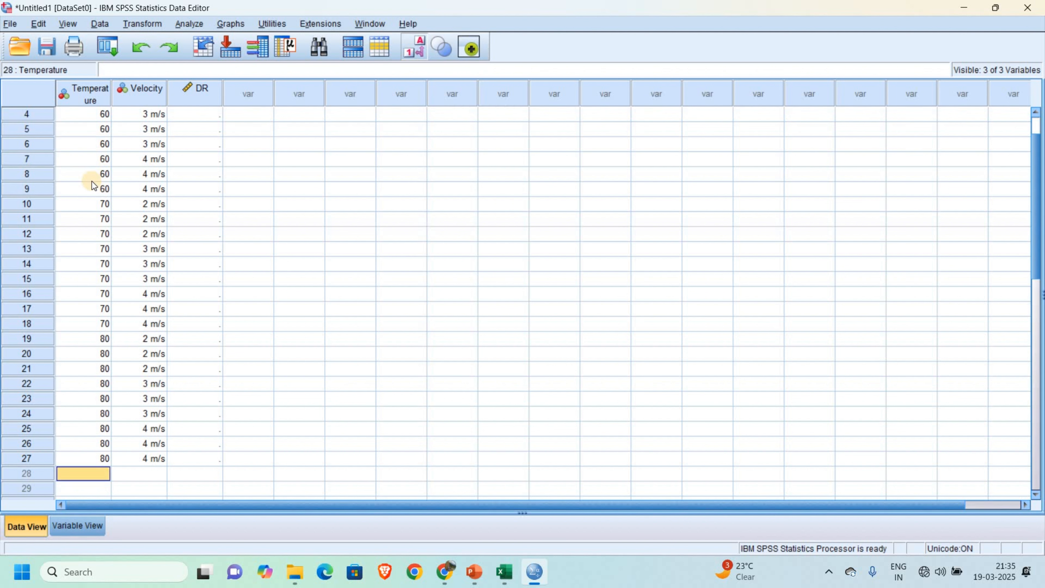
- Review the entered Temperature and Velocity cases, switching the value labels off and back on to compare them with their numeric codes
{"action": "scroll", "coordinate": [92, 181], "scroll_direction": "up", "scroll_amount": 1}
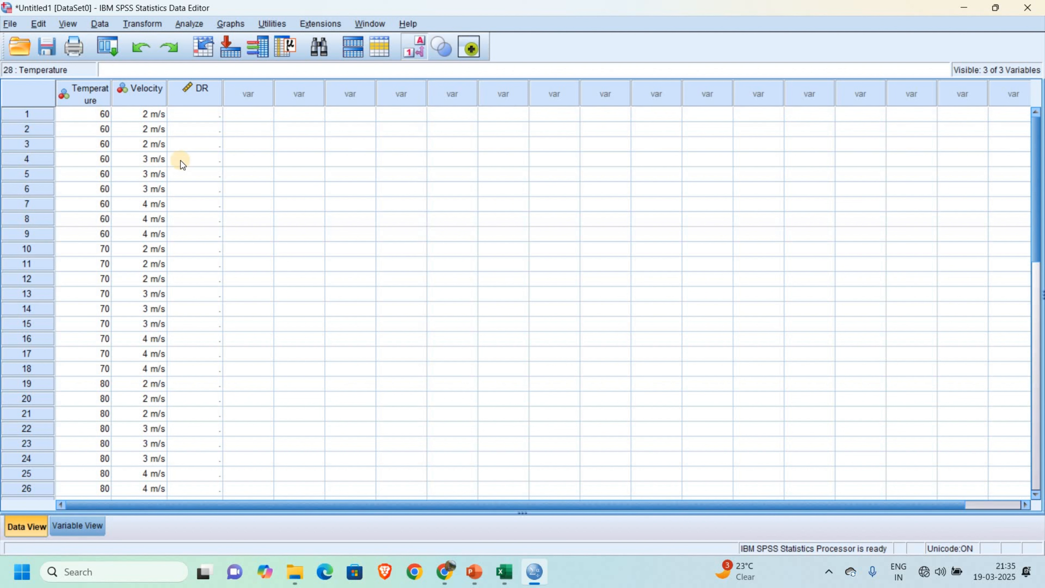
{"action": "scroll", "coordinate": [181, 160], "scroll_direction": "down", "scroll_amount": 1}
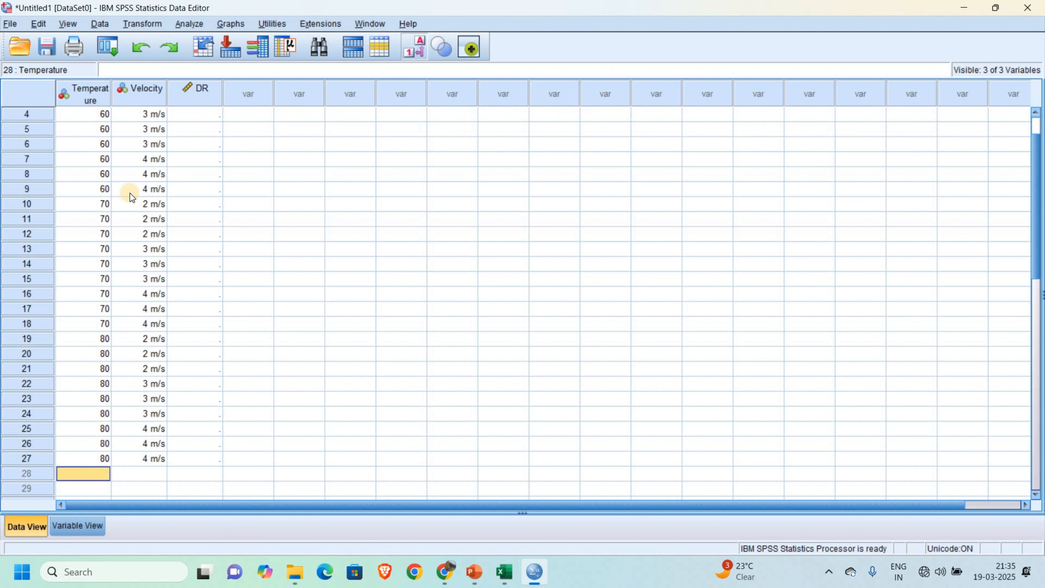
{"action": "scroll", "coordinate": [130, 193], "scroll_direction": "up", "scroll_amount": 1}
{"action": "left_click", "coordinate": [412, 51]}
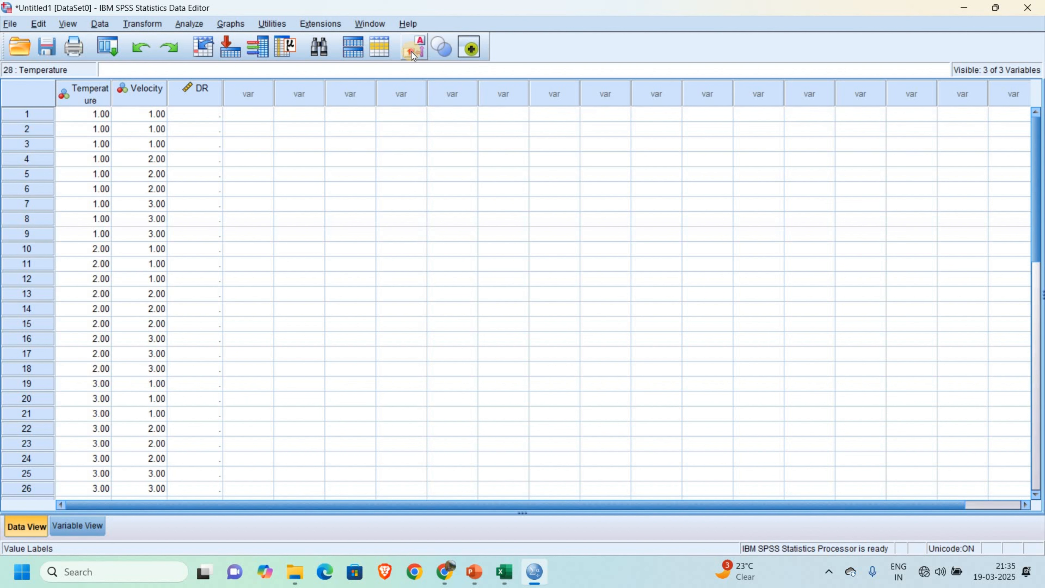
{"action": "left_click", "coordinate": [412, 51]}
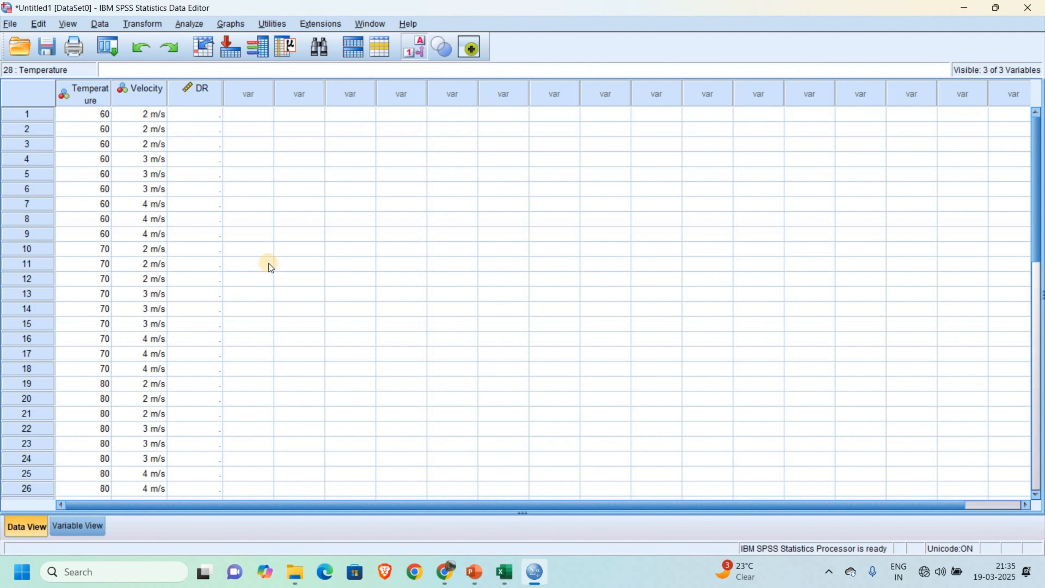
- Copy the drying rate values in D3:D29 of the Excel Drying sheet and paste them into the SPSS DR column from case 1
{"action": "left_click", "coordinate": [504, 572]}
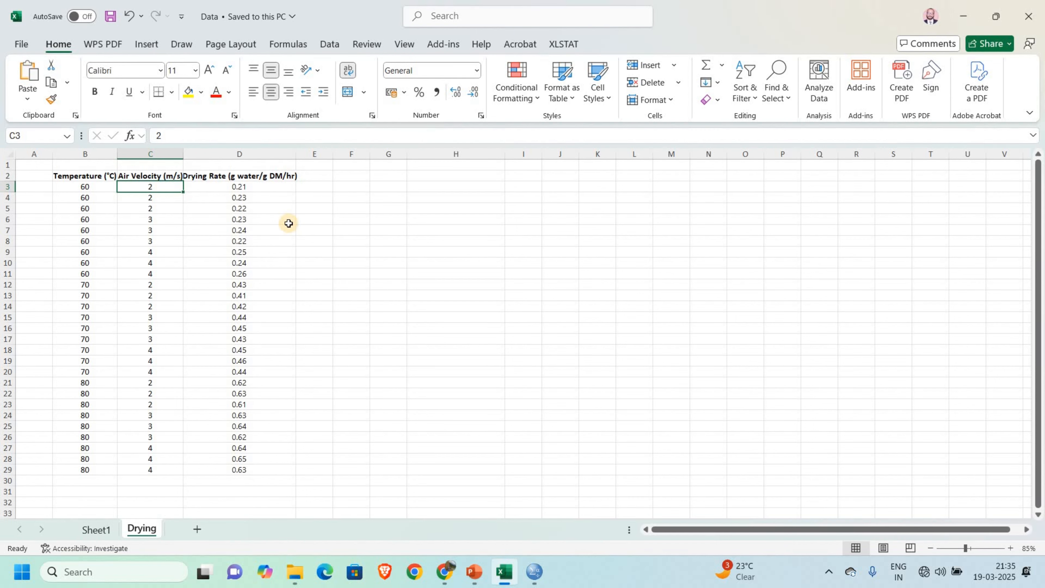
{"action": "left_click_drag", "start_coordinate": [212, 189], "coordinate": [234, 473]}
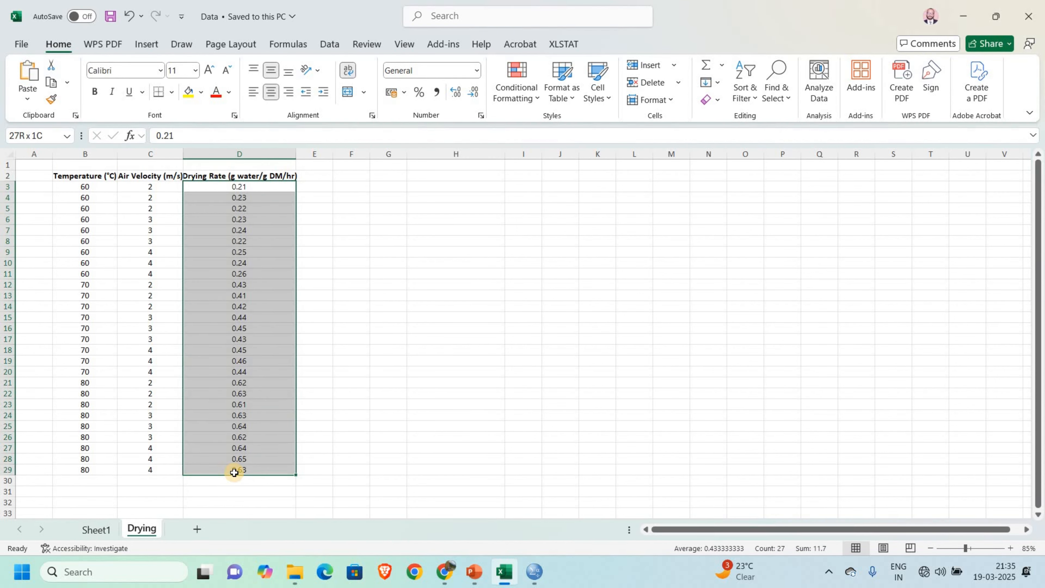
{"action": "key", "text": "ctrl+c"}
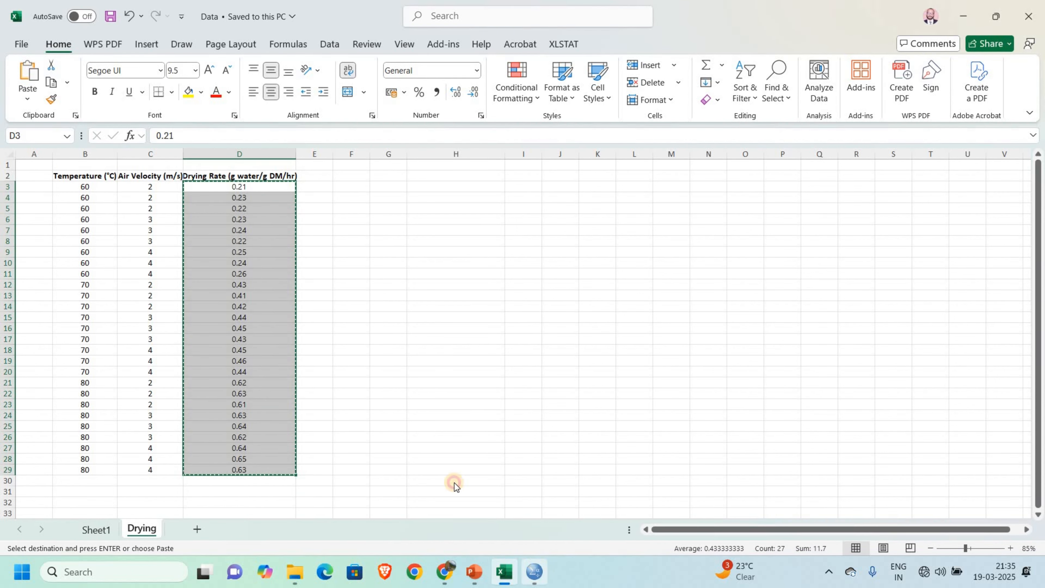
{"action": "key", "text": "alt+Tab"}
{"action": "left_click", "coordinate": [203, 116]}
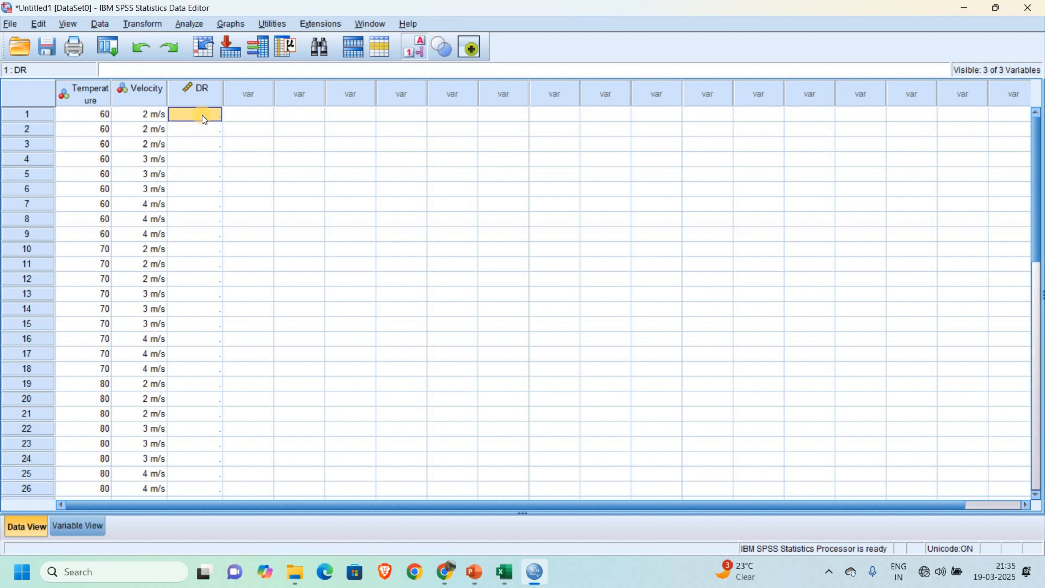
{"action": "key", "text": "ctrl+v"}
{"action": "scroll", "coordinate": [288, 206], "scroll_direction": "down", "scroll_amount": 1}
{"action": "scroll", "coordinate": [344, 254], "scroll_direction": "up", "scroll_amount": 1}
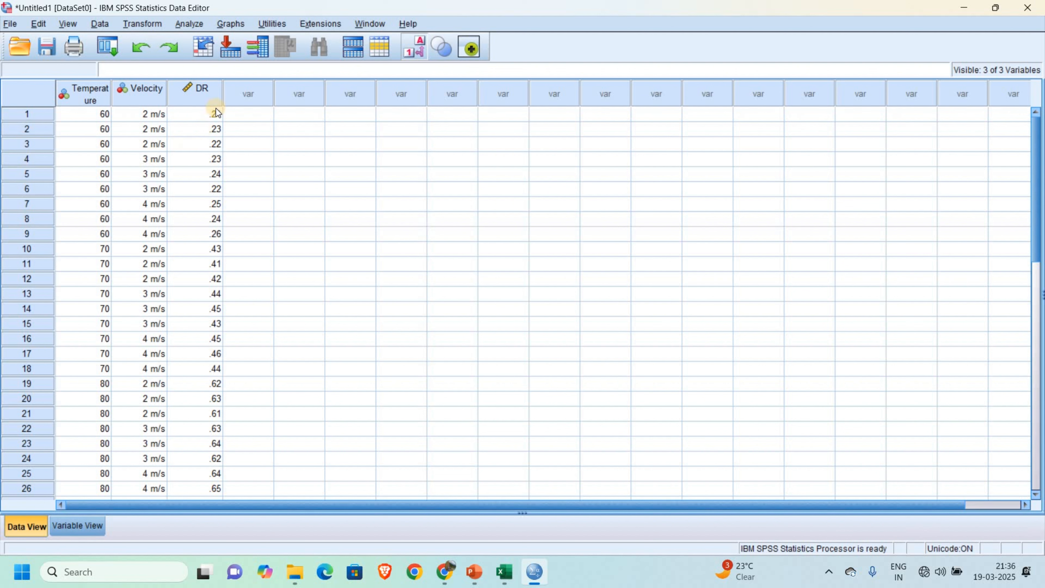
- Set up a univariate General Linear Model with DR as the dependent variable and Temperature and Velocity as fixed factors
{"action": "left_click", "coordinate": [193, 24]}
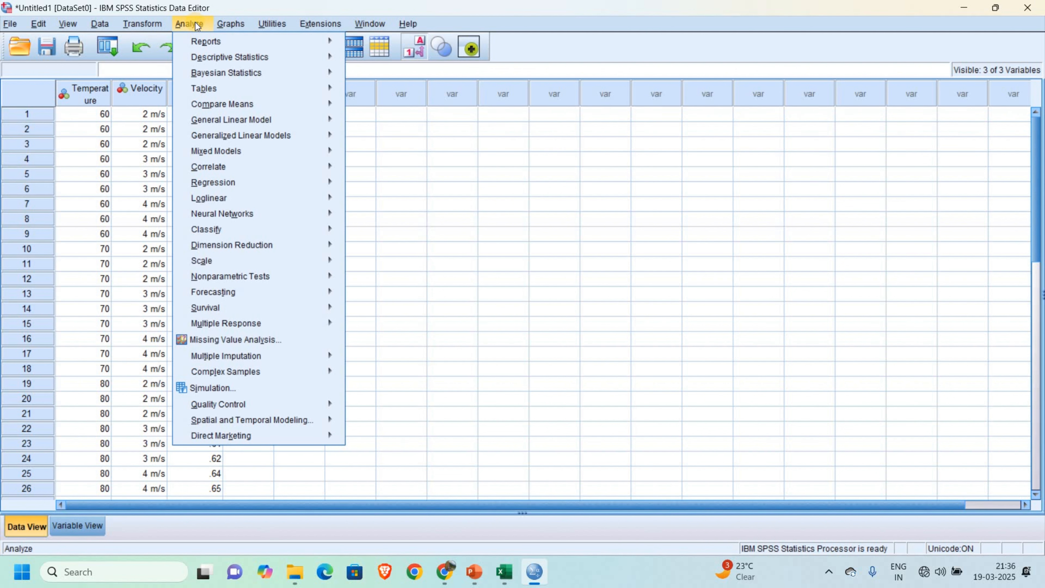
{"action": "mouse_move", "coordinate": [238, 106]}
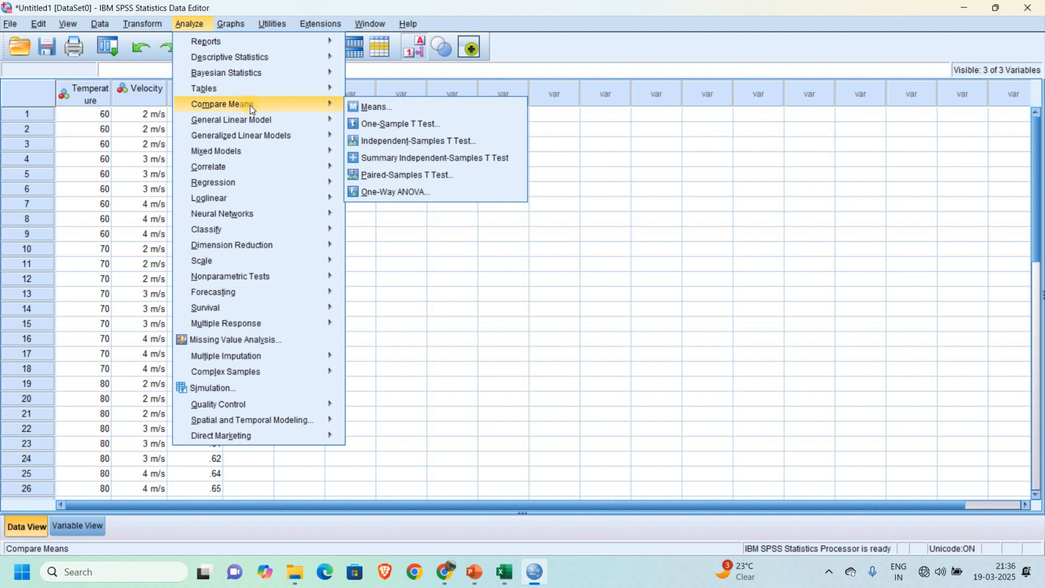
{"action": "mouse_move", "coordinate": [261, 121]}
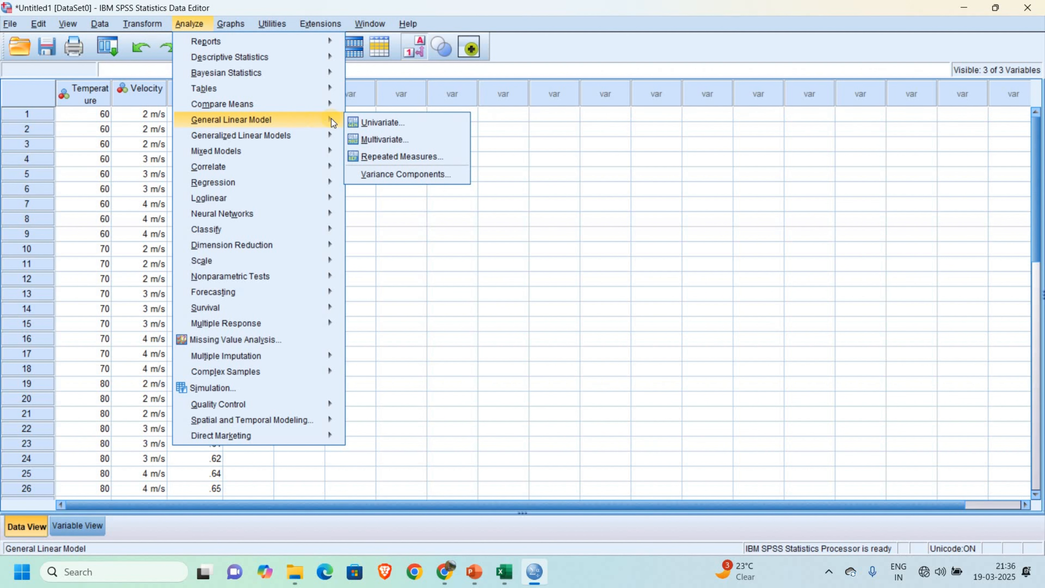
{"action": "left_click", "coordinate": [379, 122]}
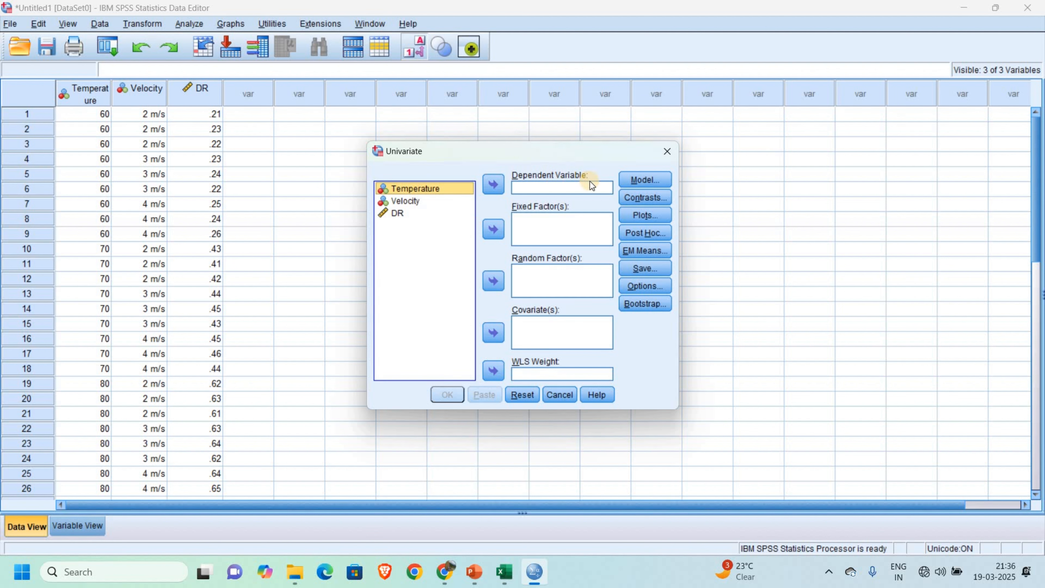
{"action": "left_click", "coordinate": [406, 214]}
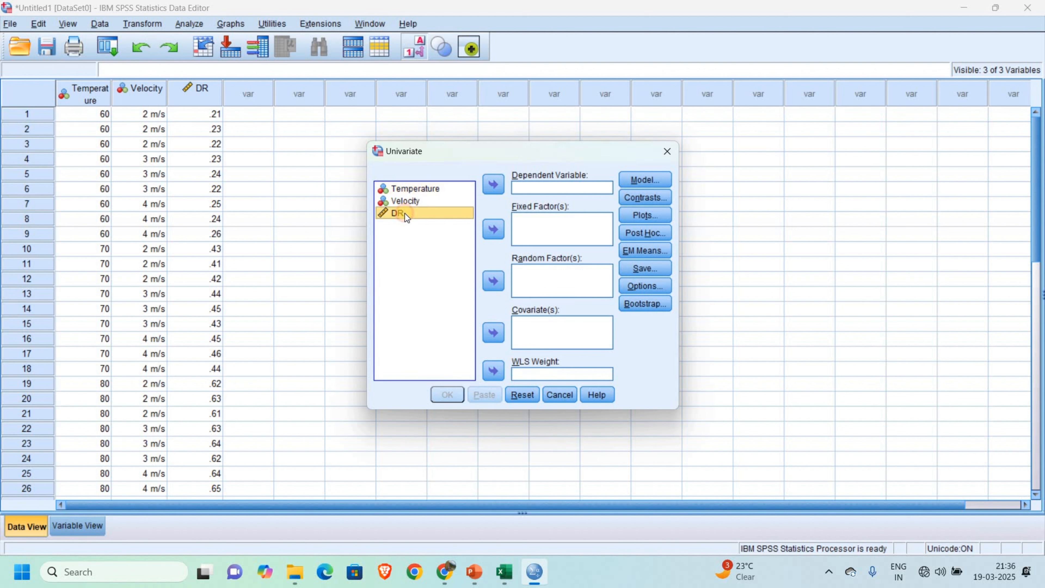
{"action": "left_click", "coordinate": [494, 185]}
{"action": "left_click", "coordinate": [428, 188]}
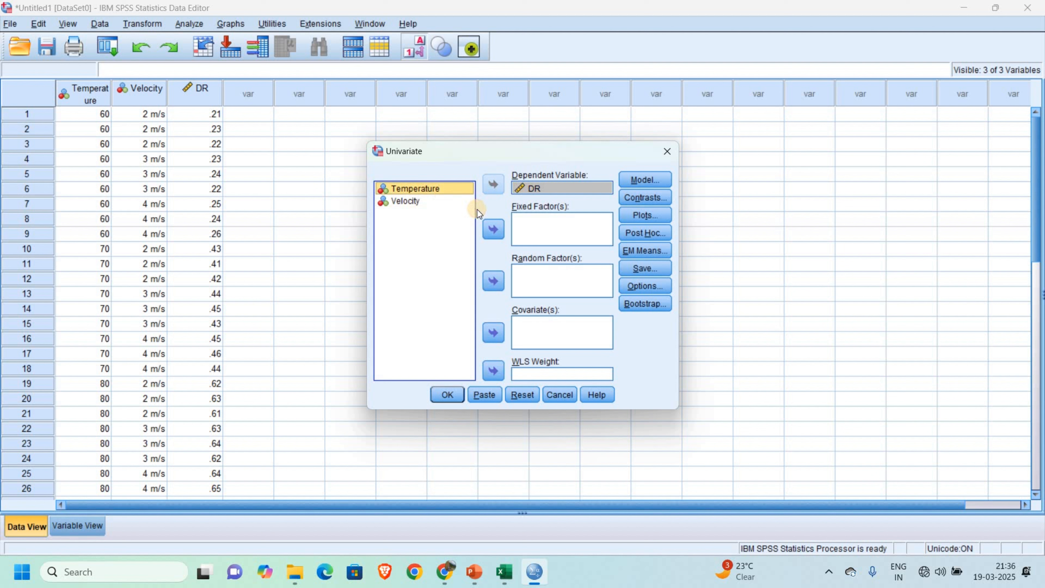
{"action": "left_click", "coordinate": [498, 233]}
{"action": "left_click", "coordinate": [423, 188]}
{"action": "left_click", "coordinate": [496, 228]}
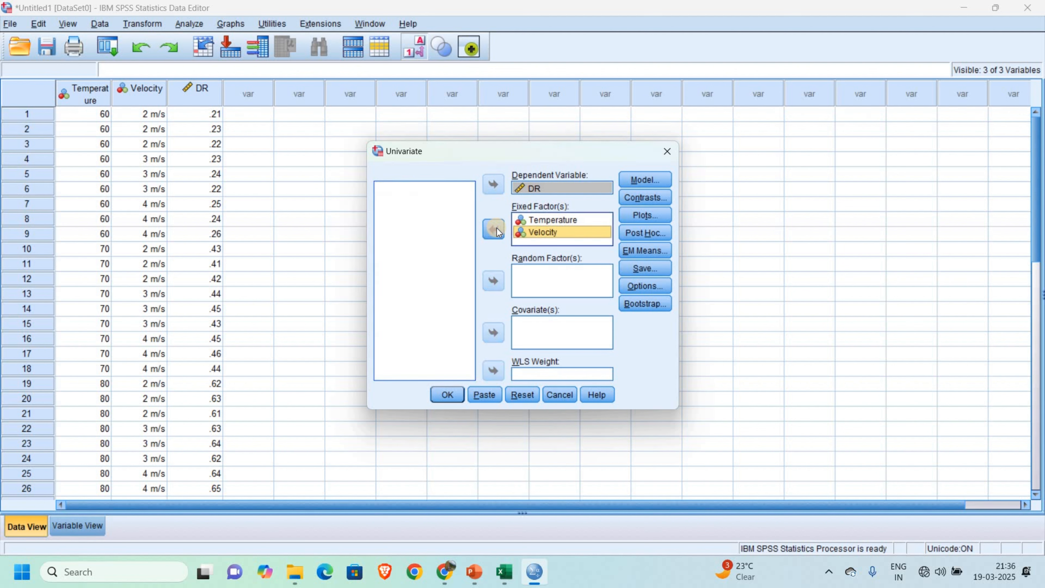
- Review the model specification and the factor contrast settings of the univariate analysis
{"action": "left_click", "coordinate": [653, 186]}
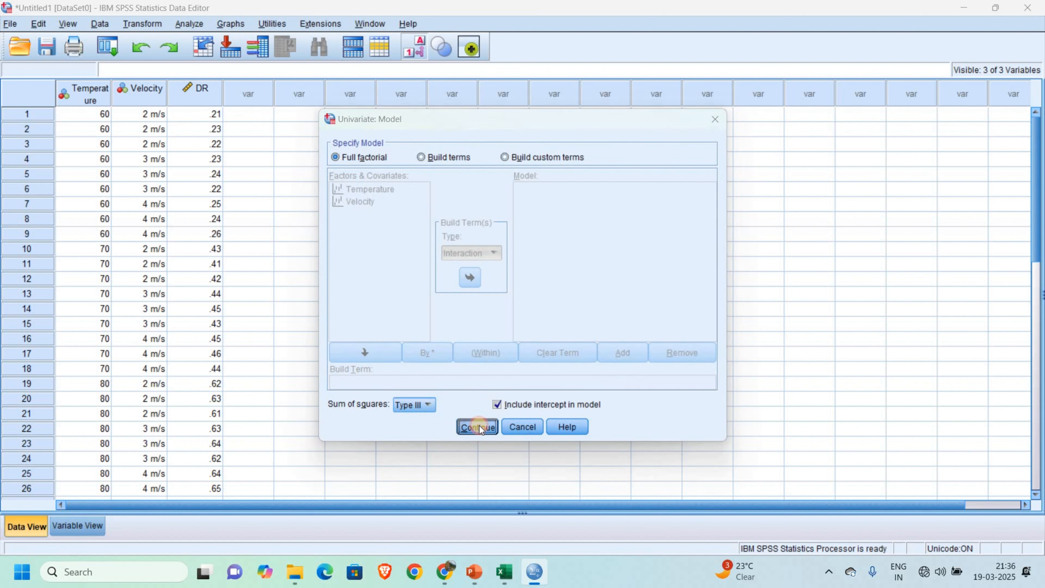
{"action": "left_click", "coordinate": [478, 427]}
{"action": "left_click", "coordinate": [655, 198]}
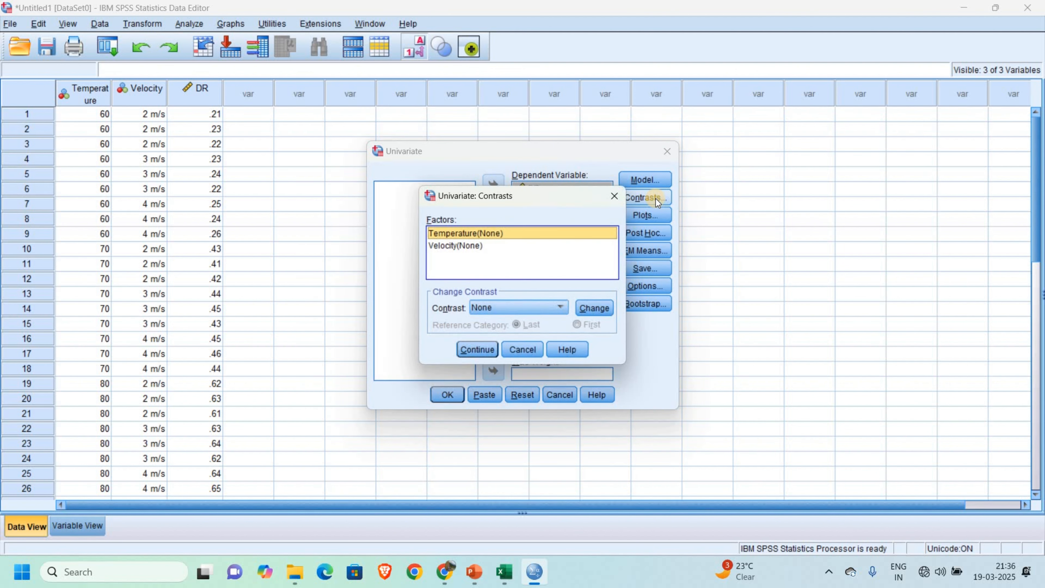
{"action": "left_click", "coordinate": [614, 196]}
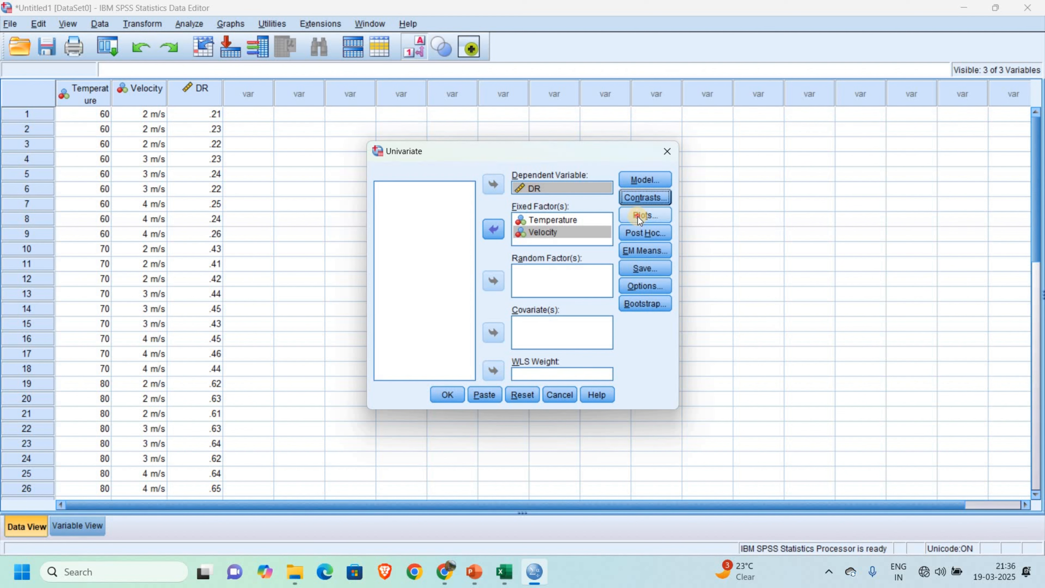
- Add a profile plot with Velocity on the horizontal axis and Temperature as separate lines
{"action": "left_click", "coordinate": [640, 218]}
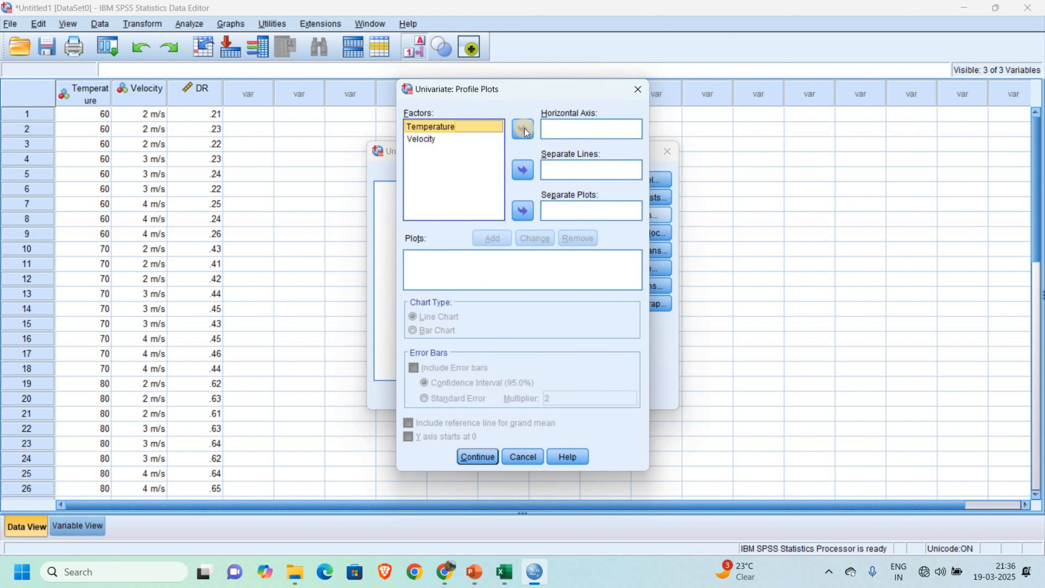
{"action": "left_click", "coordinate": [523, 130]}
{"action": "left_click", "coordinate": [473, 139]}
{"action": "left_click", "coordinate": [522, 129]}
{"action": "left_click", "coordinate": [522, 170]}
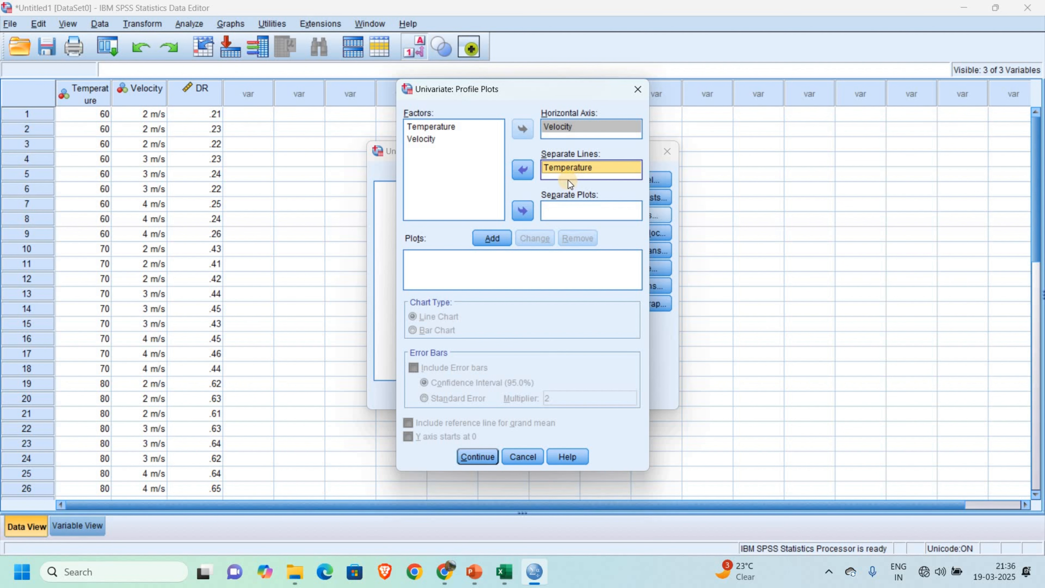
{"action": "left_click", "coordinate": [497, 239]}
{"action": "left_click", "coordinate": [475, 456]}
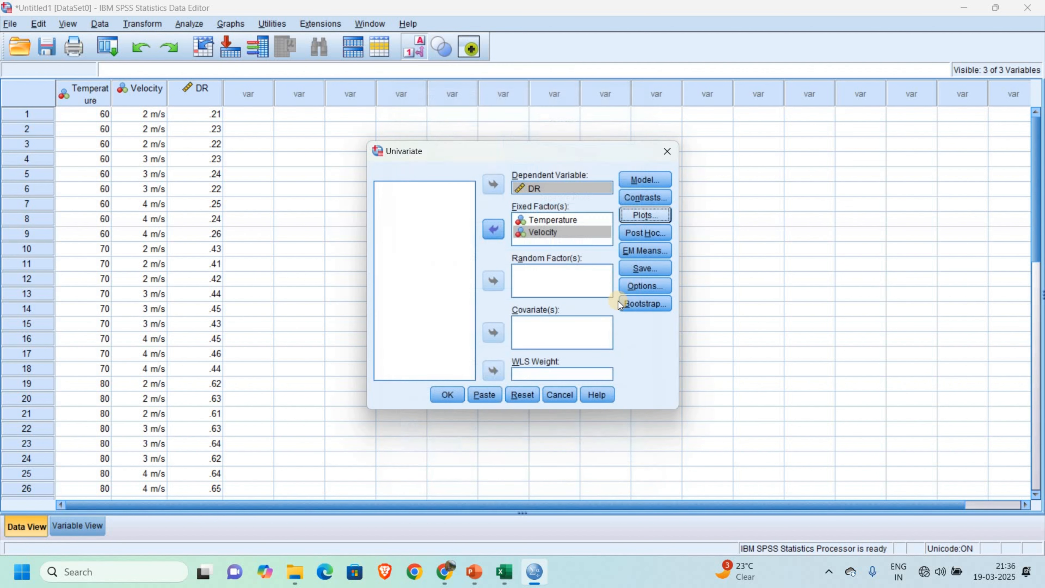
- Request Tukey post hoc tests for both Temperature and Velocity
{"action": "left_click", "coordinate": [645, 234]}
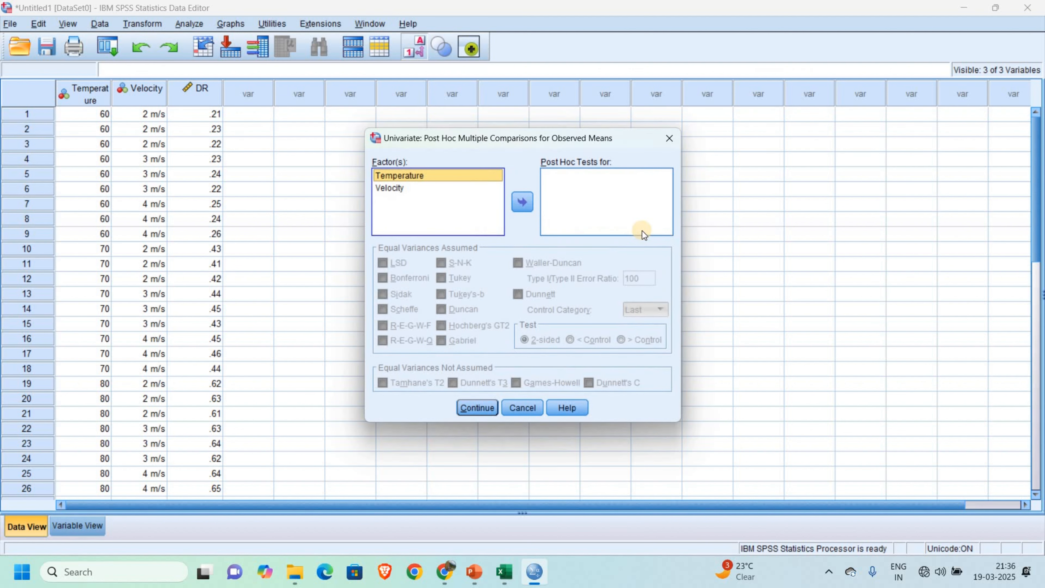
{"action": "left_click", "coordinate": [522, 201]}
{"action": "left_click", "coordinate": [427, 189]}
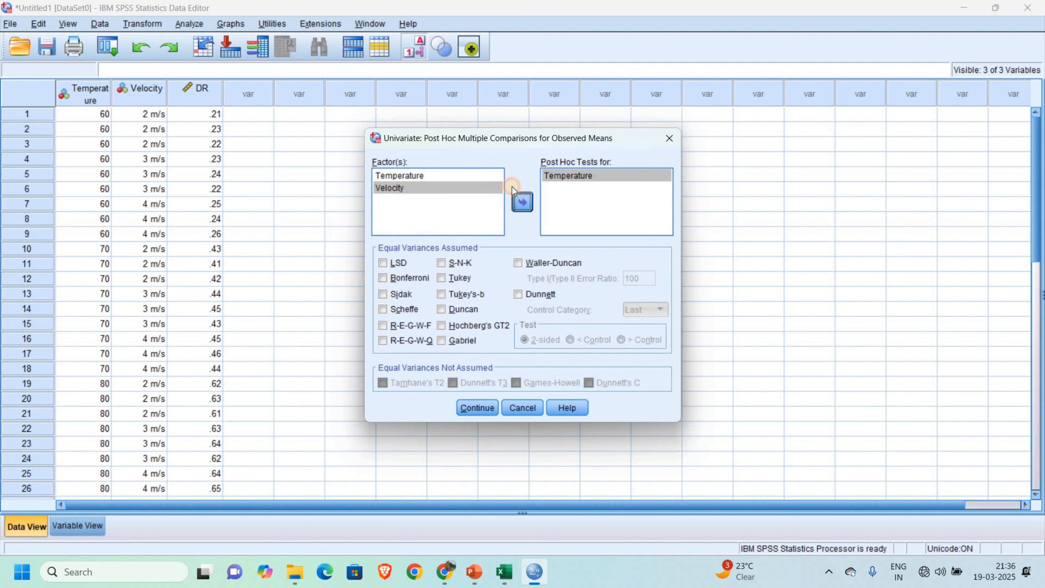
{"action": "left_click", "coordinate": [522, 201]}
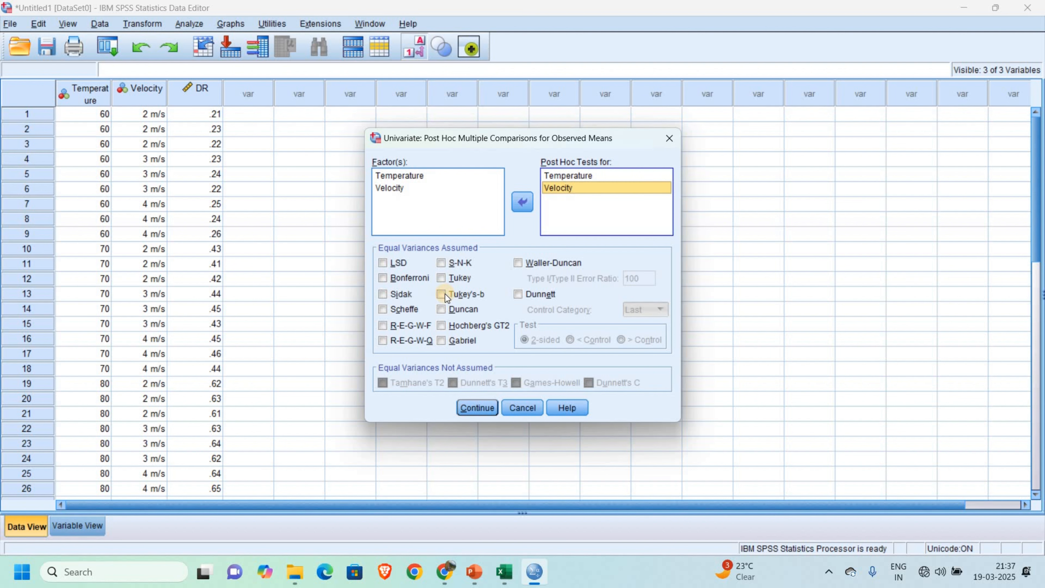
{"action": "left_click", "coordinate": [442, 278]}
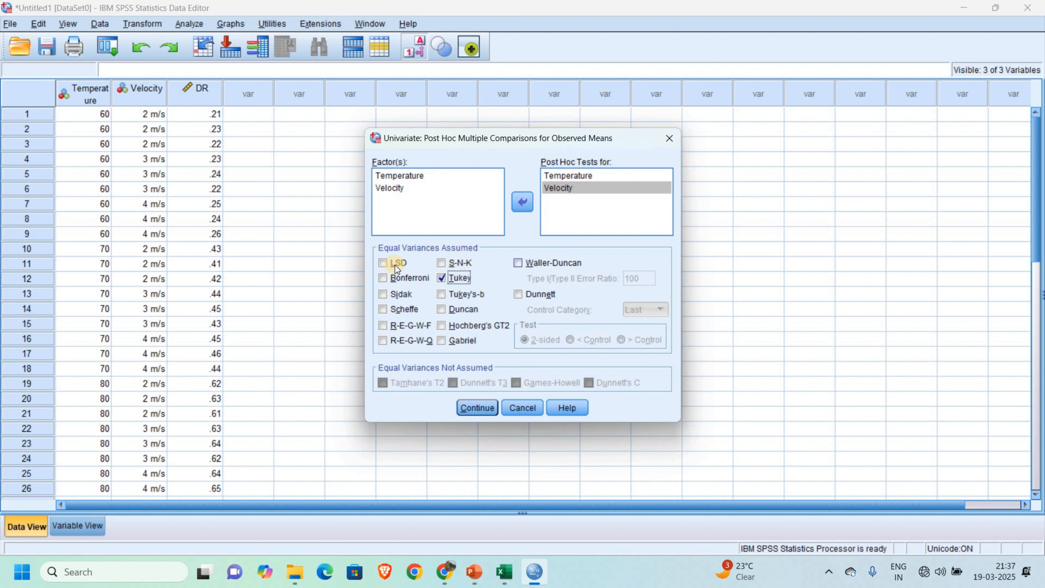
{"action": "left_click", "coordinate": [439, 279]}
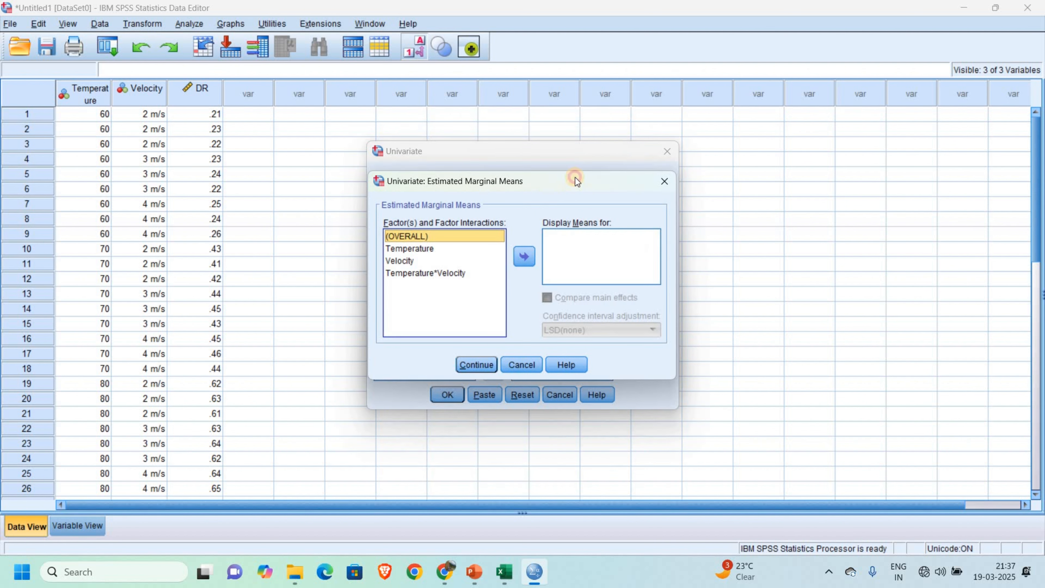
- Display estimated marginal means for Temperature, Velocity and the Temperature*Velocity interaction
{"action": "left_click_drag", "start_coordinate": [576, 192], "coordinate": [568, 157]}
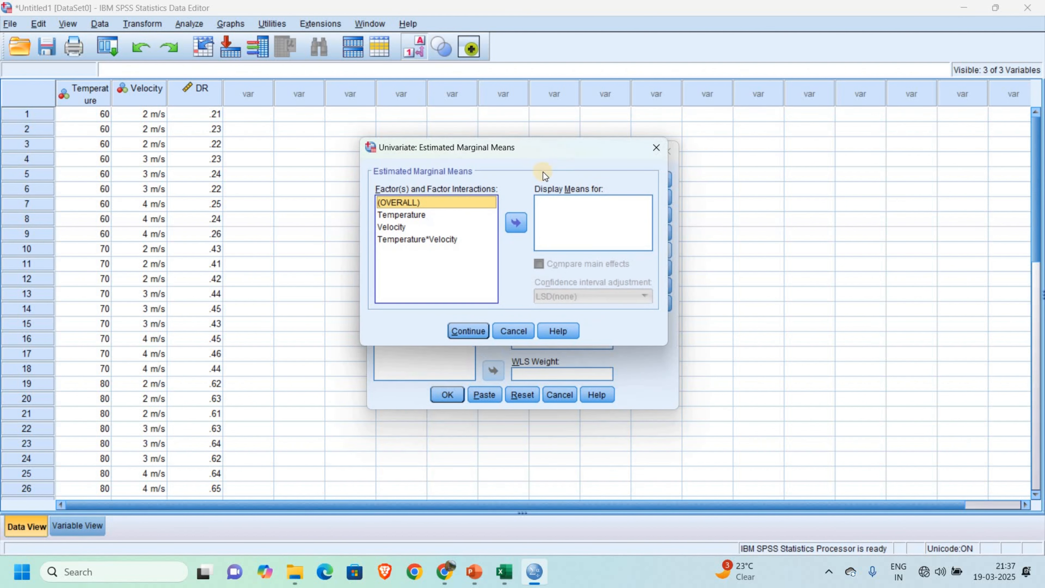
{"action": "left_click", "coordinate": [452, 215]}
{"action": "left_click", "coordinate": [516, 222]}
{"action": "left_click", "coordinate": [490, 228]}
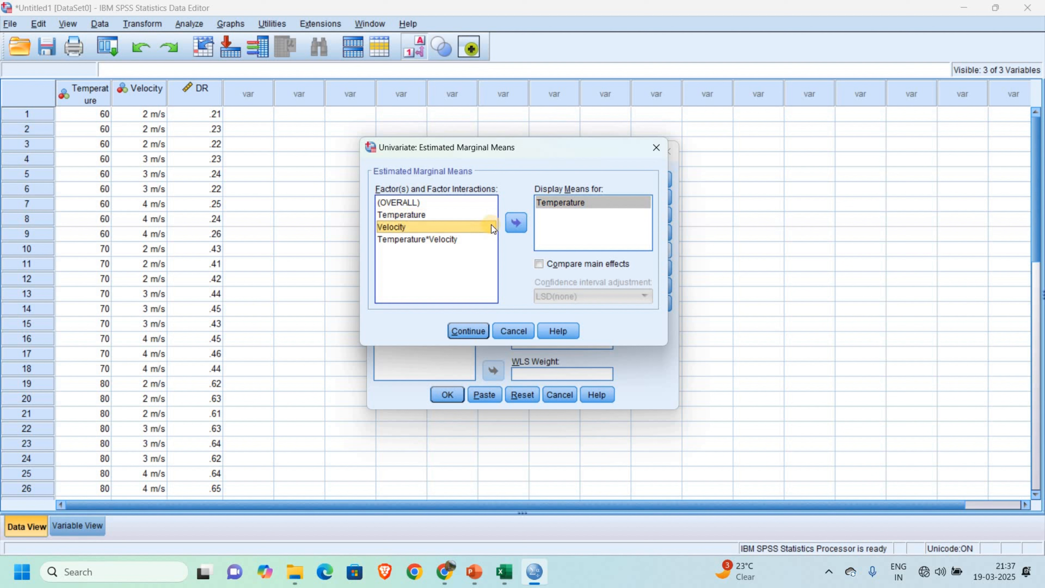
{"action": "left_click", "coordinate": [515, 223]}
{"action": "left_click", "coordinate": [444, 239]}
{"action": "left_click", "coordinate": [515, 223]}
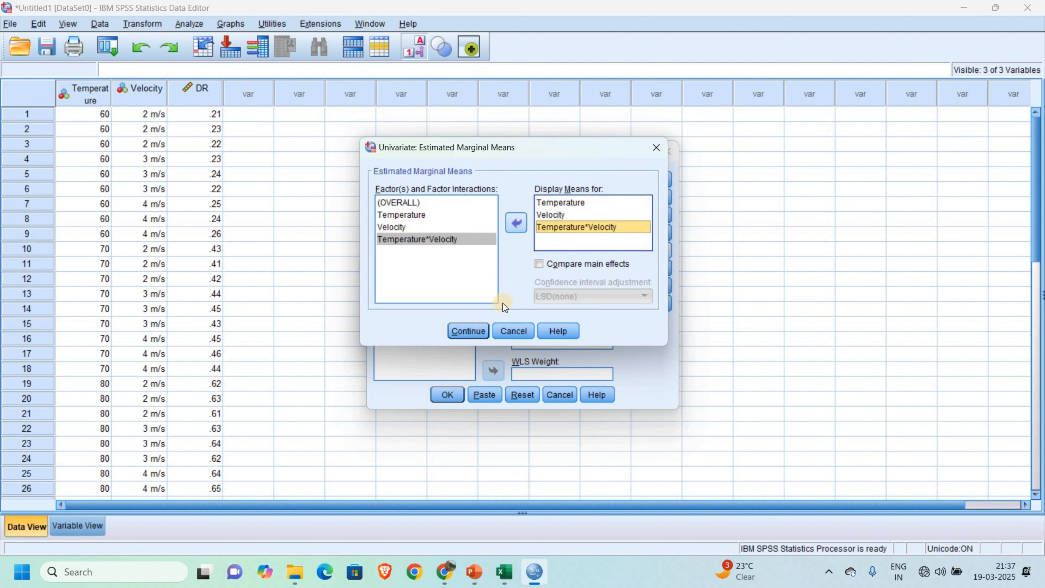
{"action": "left_click", "coordinate": [468, 331]}
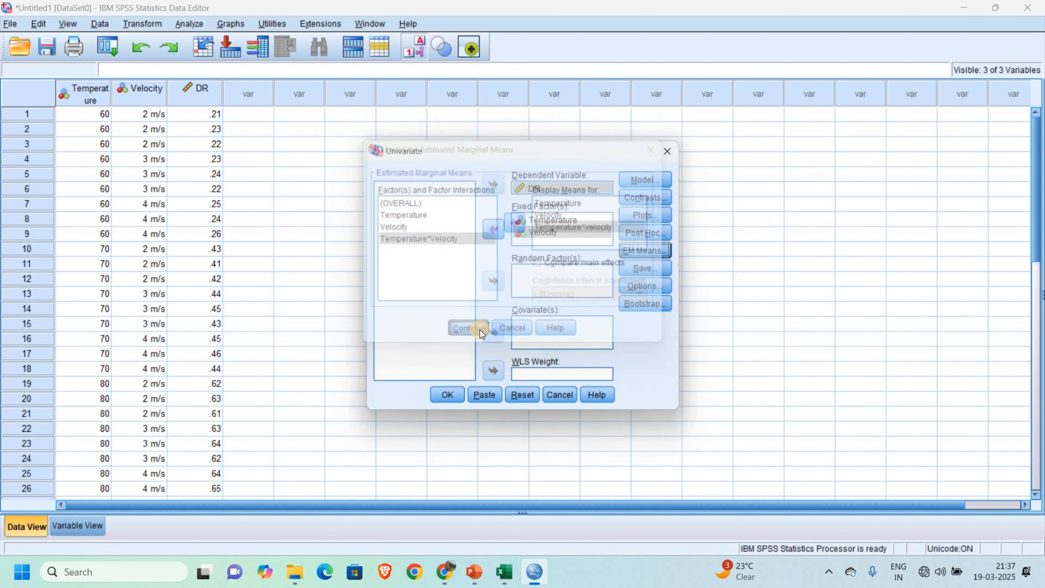
- Enable comparison of main effects in the estimated marginal means, with Bonferroni as the confidence interval adjustment
{"action": "left_click", "coordinate": [644, 251]}
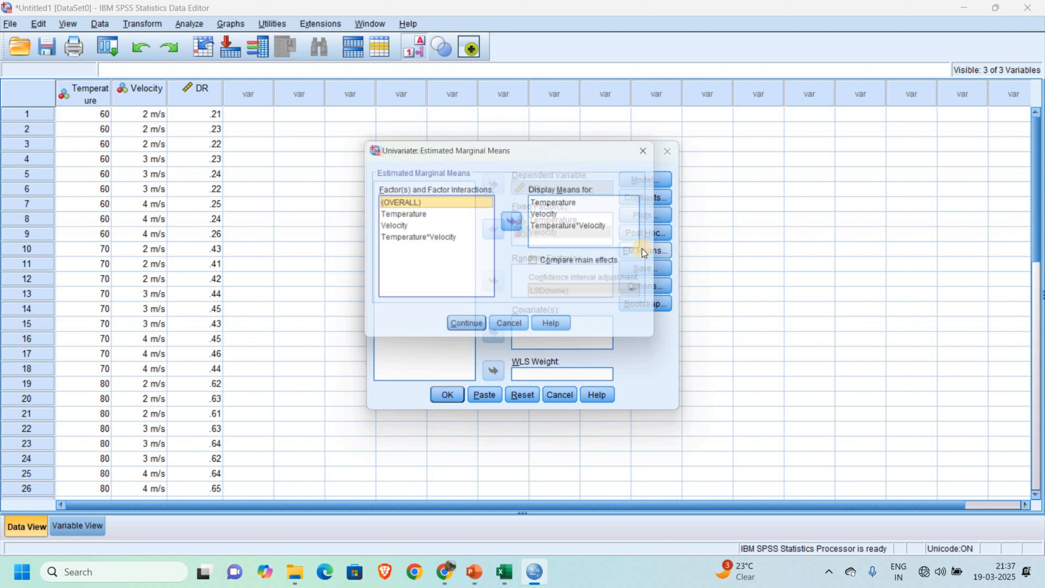
{"action": "left_click", "coordinate": [543, 264]}
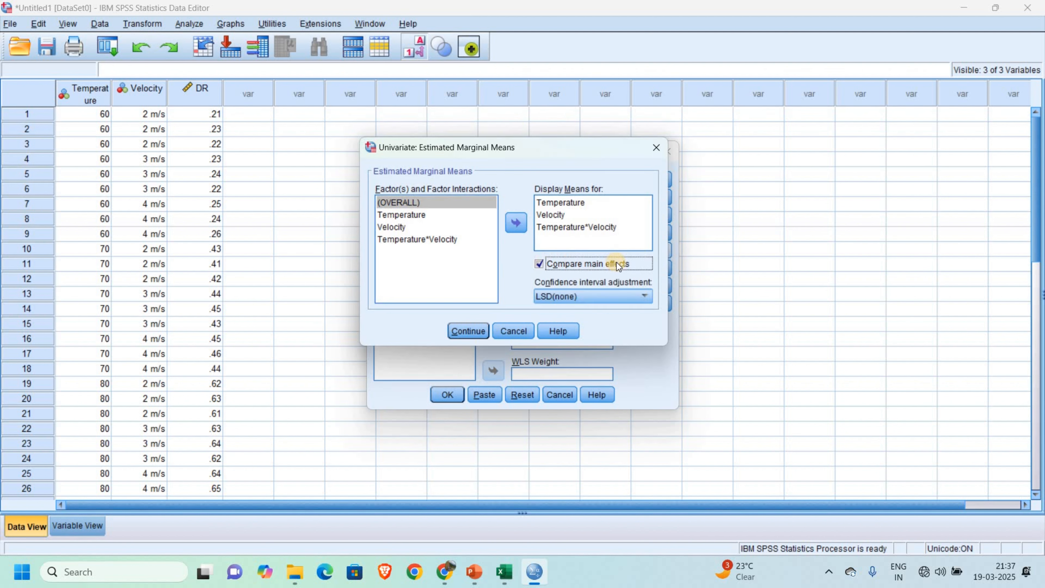
{"action": "left_click", "coordinate": [605, 295]}
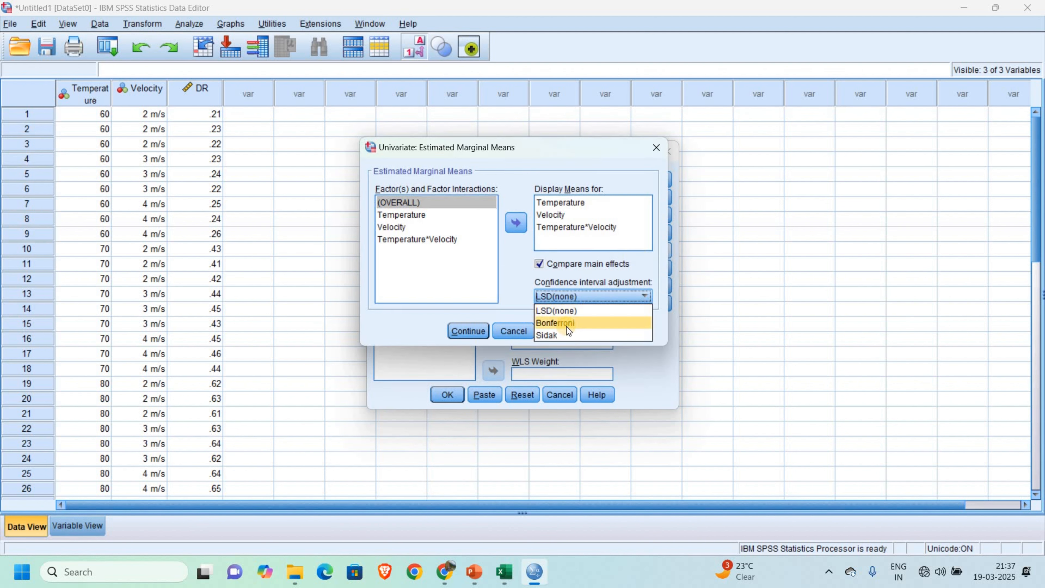
{"action": "left_click", "coordinate": [585, 322]}
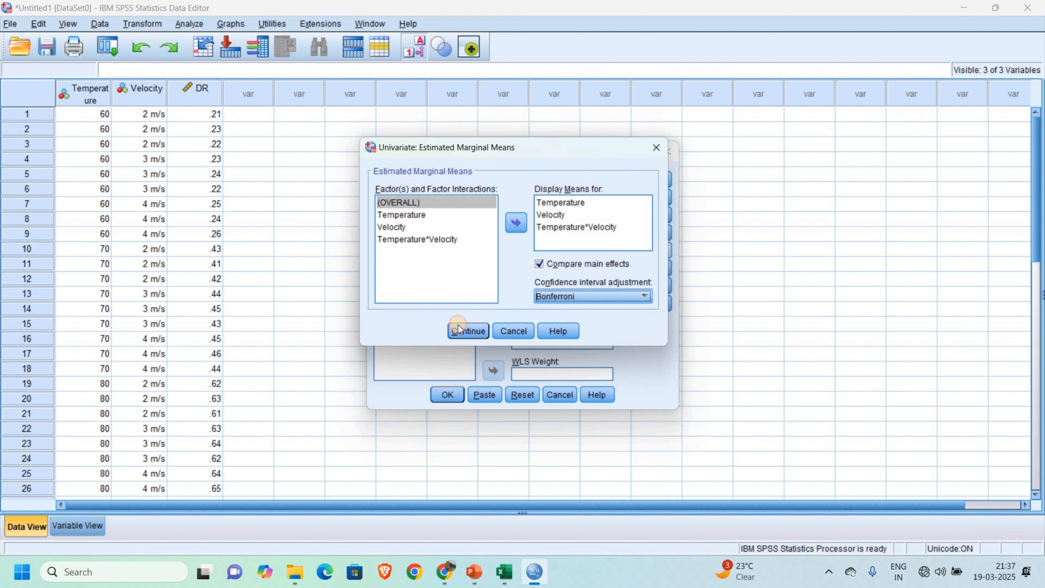
- Accept the marginal means settings and request descriptive statistics, estimates of effect size and homogeneity tests for the univariate analysis
{"action": "left_click", "coordinate": [459, 332]}
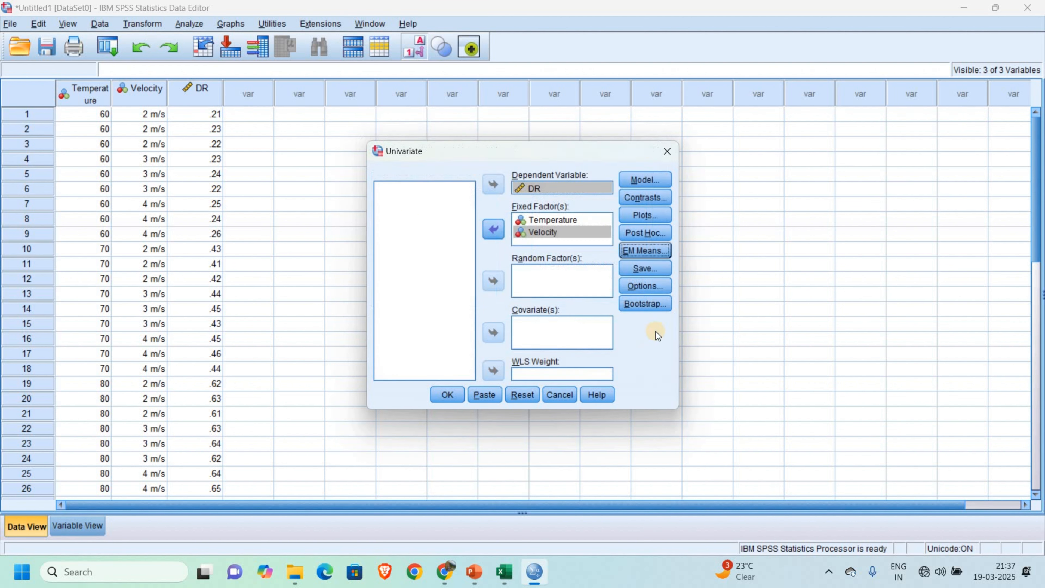
{"action": "left_click", "coordinate": [655, 291]}
{"action": "left_click", "coordinate": [391, 152]}
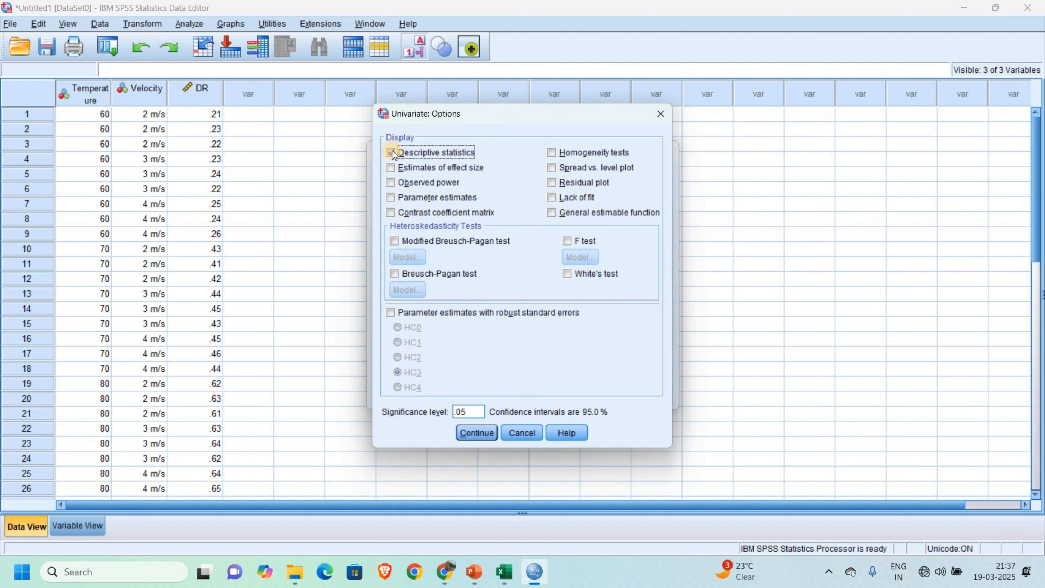
{"action": "left_click", "coordinate": [390, 167]}
{"action": "left_click", "coordinate": [552, 153]}
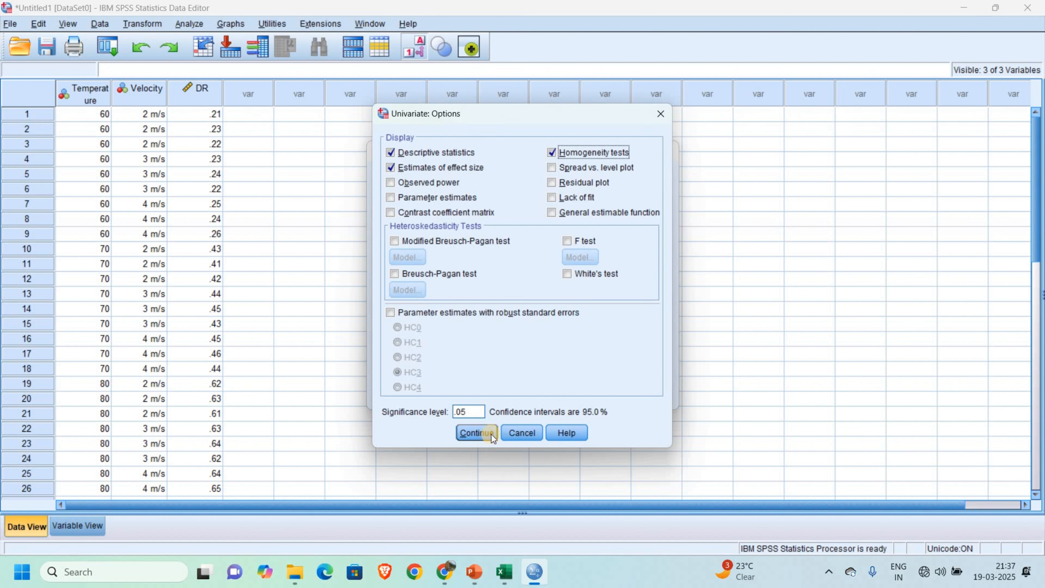
{"action": "left_click", "coordinate": [476, 433]}
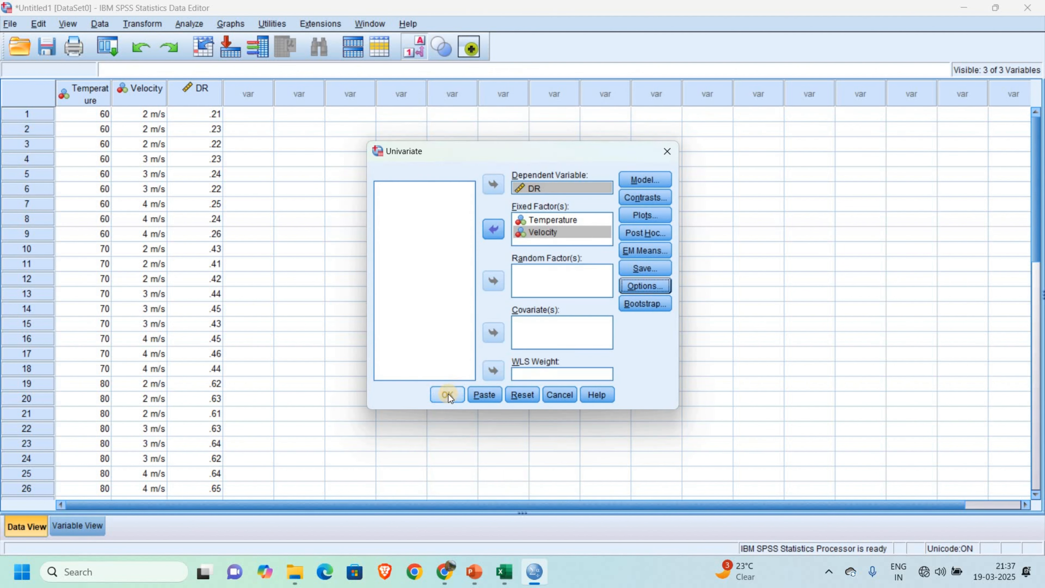
- Run the univariate analysis and maximize the output viewer window to show the results
{"action": "left_click", "coordinate": [448, 393]}
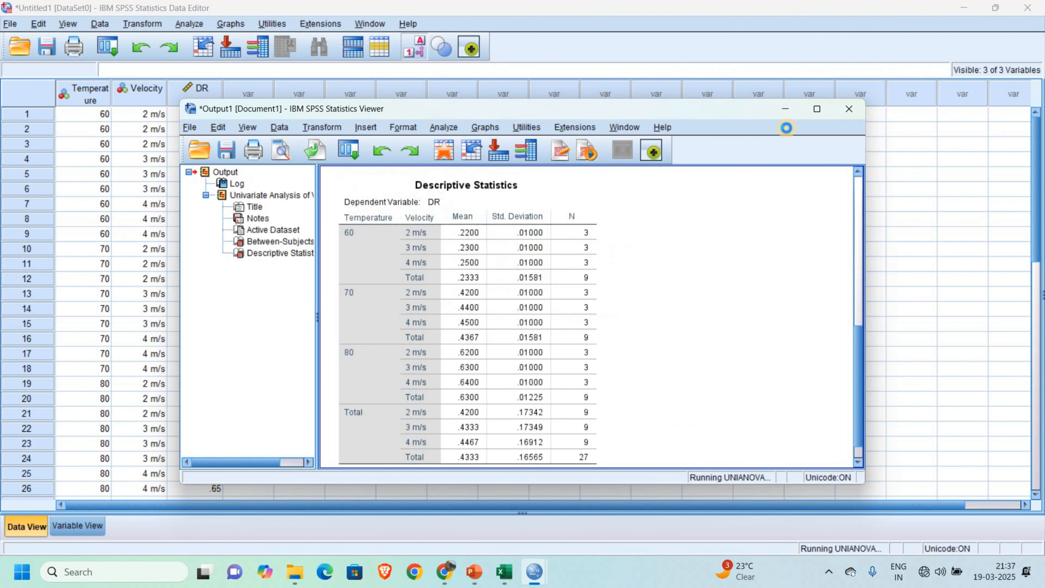
{"action": "left_click", "coordinate": [817, 108]}
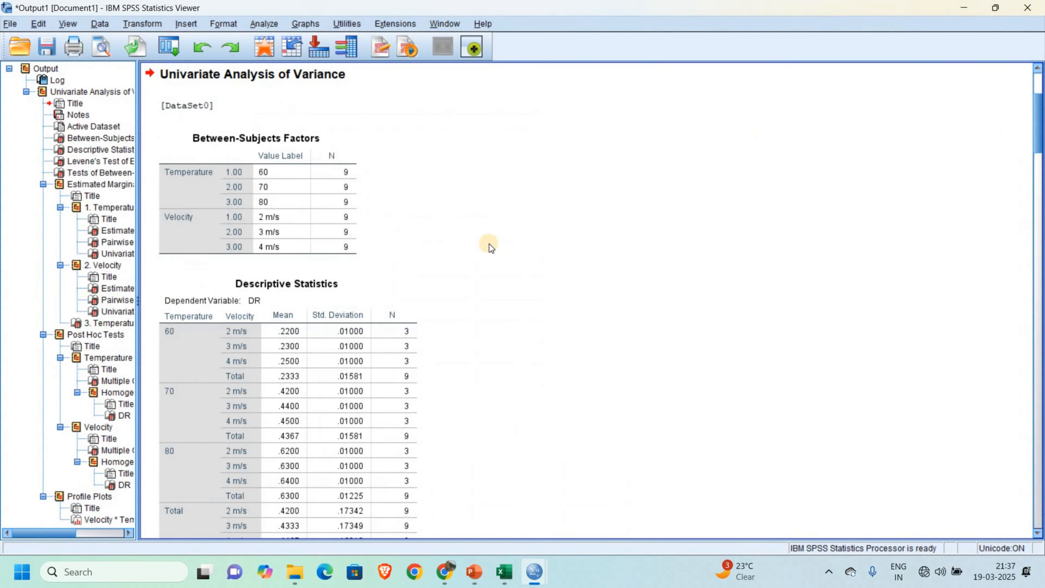
{"action": "scroll", "coordinate": [445, 303], "scroll_direction": "down", "scroll_amount": 15}
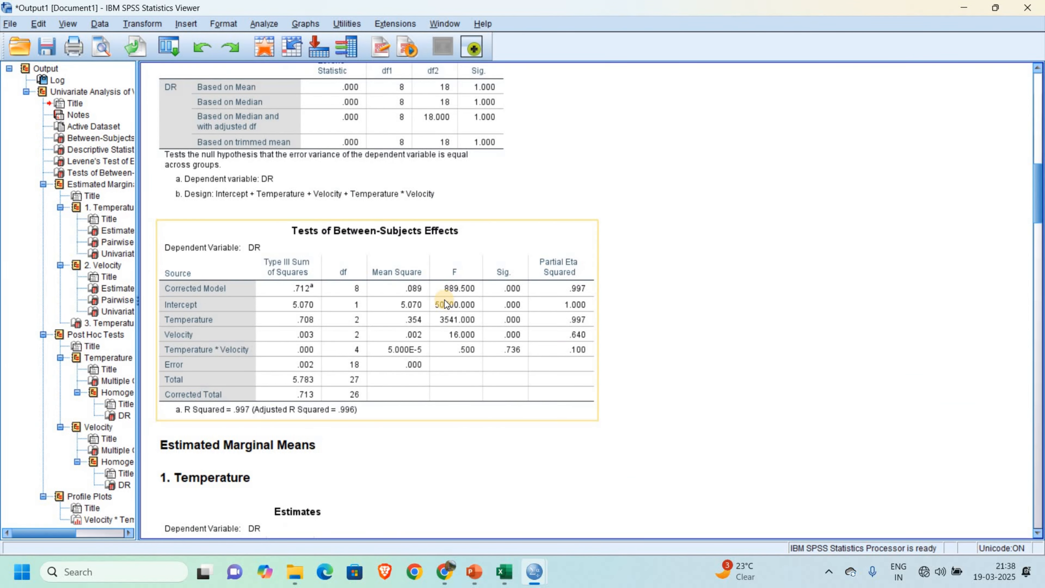
{"action": "scroll", "coordinate": [446, 303], "scroll_direction": "up", "scroll_amount": 5}
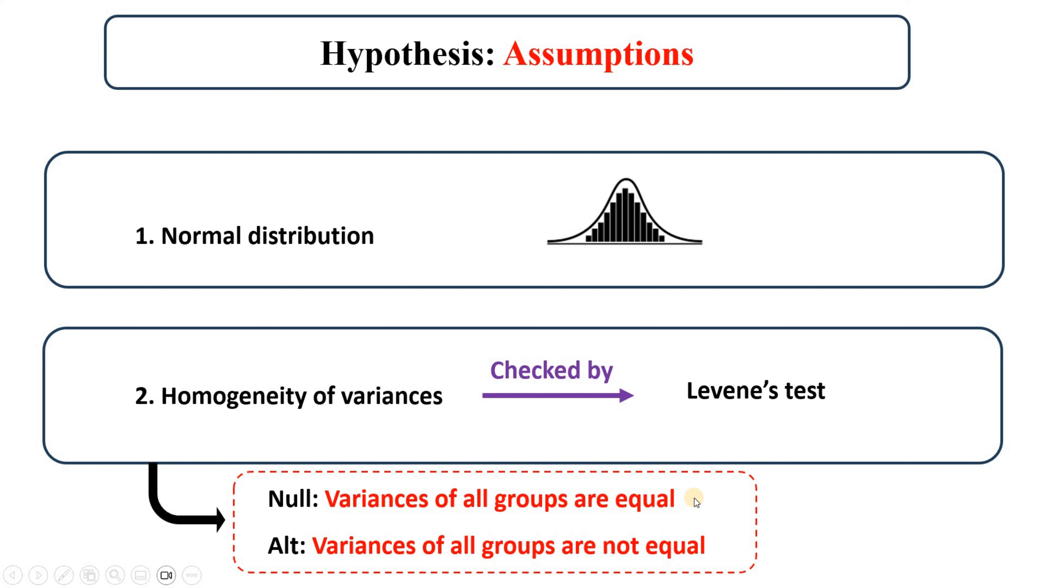
{"action": "right_click", "coordinate": [793, 478]}
{"action": "left_click", "coordinate": [824, 465]}
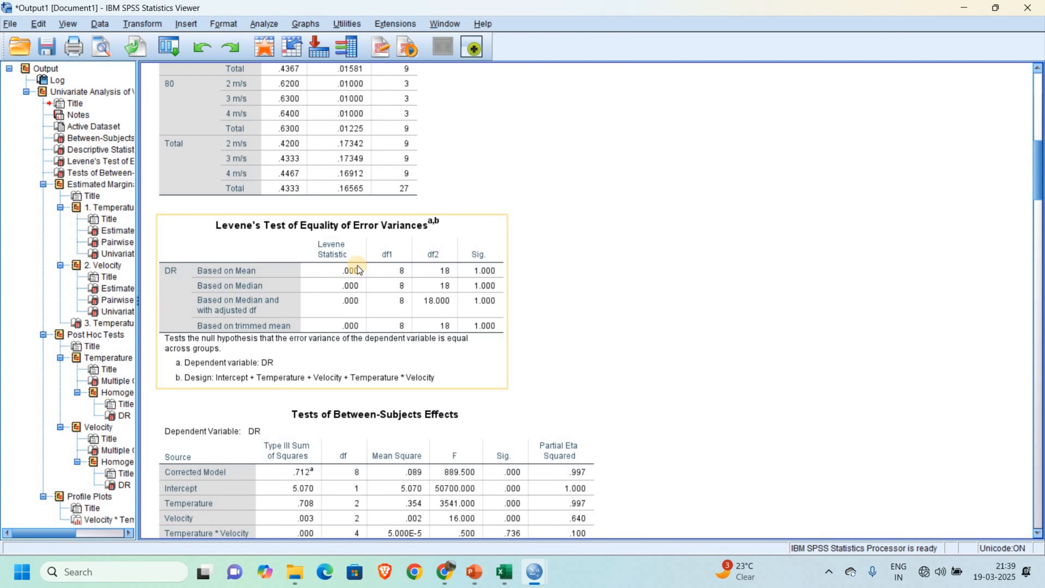
- Examine the between-subjects factors, descriptive statistics, Levene's test and the significance of each source in the Tests of Between-Subjects Effects
{"action": "scroll", "coordinate": [357, 270], "scroll_direction": "up", "scroll_amount": 12}
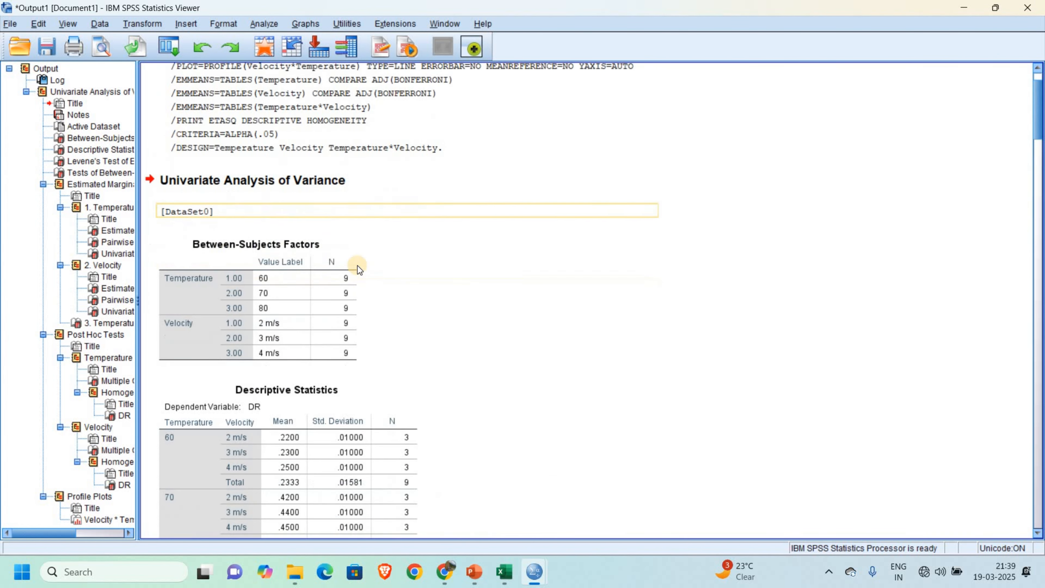
{"action": "left_click", "coordinate": [357, 268]}
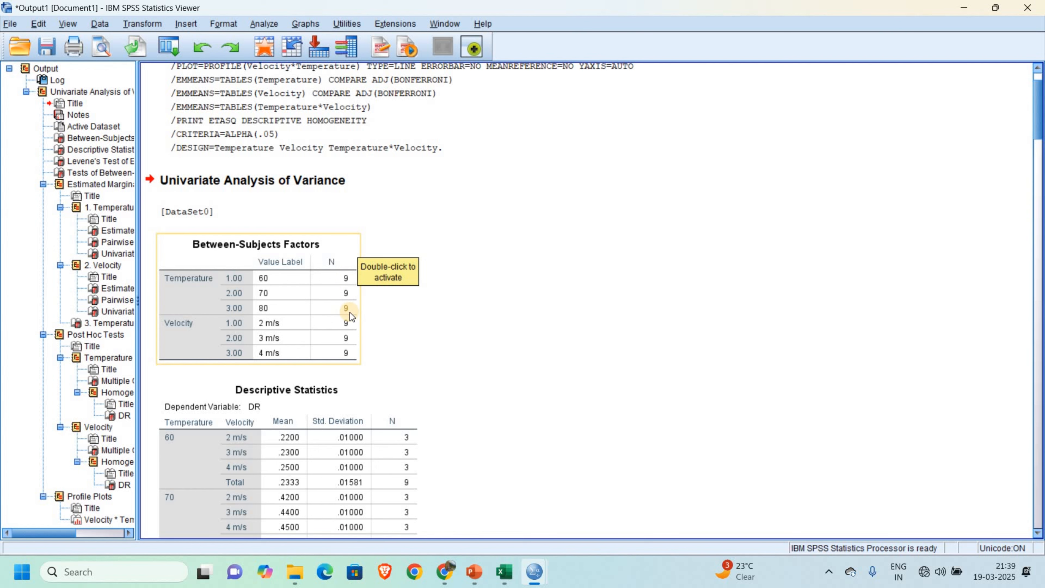
{"action": "scroll", "coordinate": [351, 317], "scroll_direction": "down", "scroll_amount": 4}
{"action": "scroll", "coordinate": [326, 284], "scroll_direction": "down", "scroll_amount": 2}
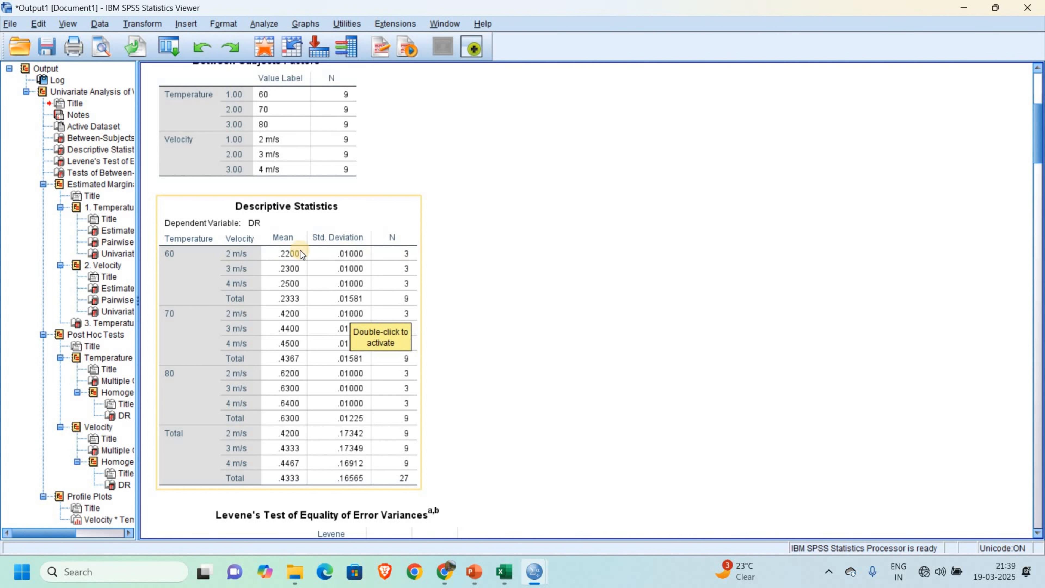
{"action": "scroll", "coordinate": [404, 255], "scroll_direction": "down", "scroll_amount": 7}
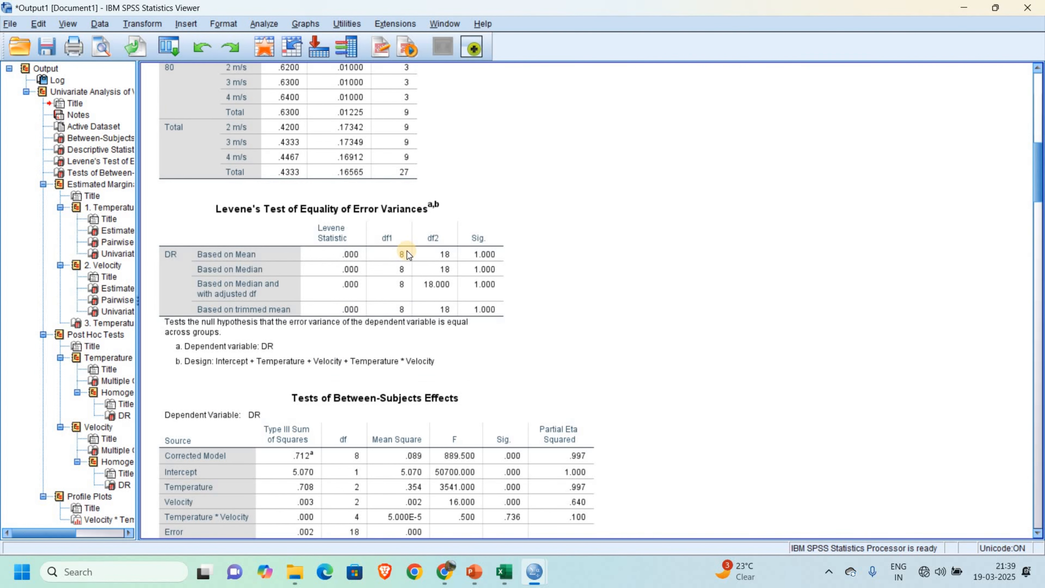
{"action": "scroll", "coordinate": [408, 255], "scroll_direction": "down", "scroll_amount": 3}
{"action": "left_click", "coordinate": [331, 132]}
{"action": "left_click", "coordinate": [391, 280]}
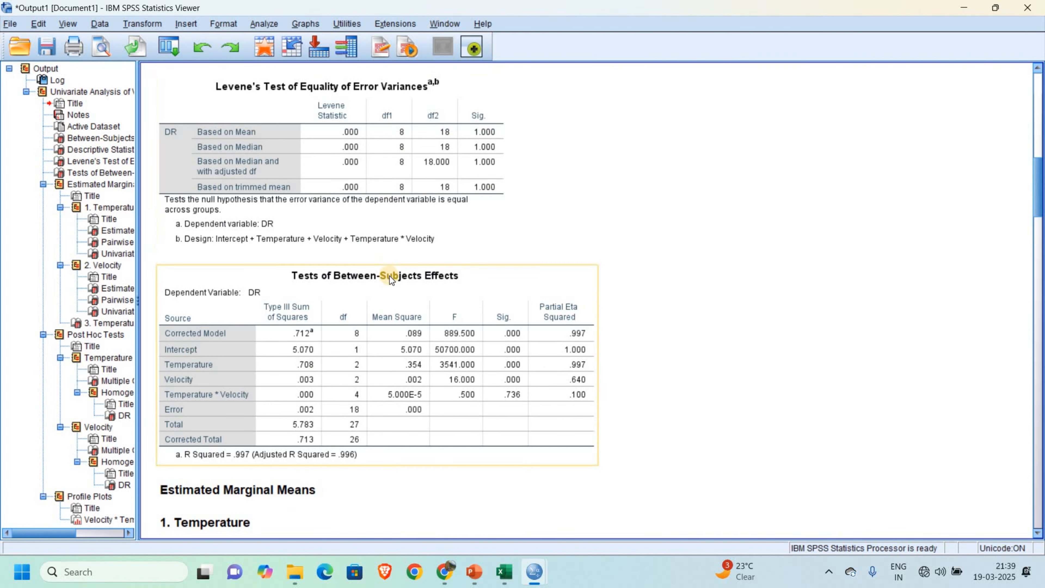
{"action": "scroll", "coordinate": [391, 280], "scroll_direction": "down", "scroll_amount": 1}
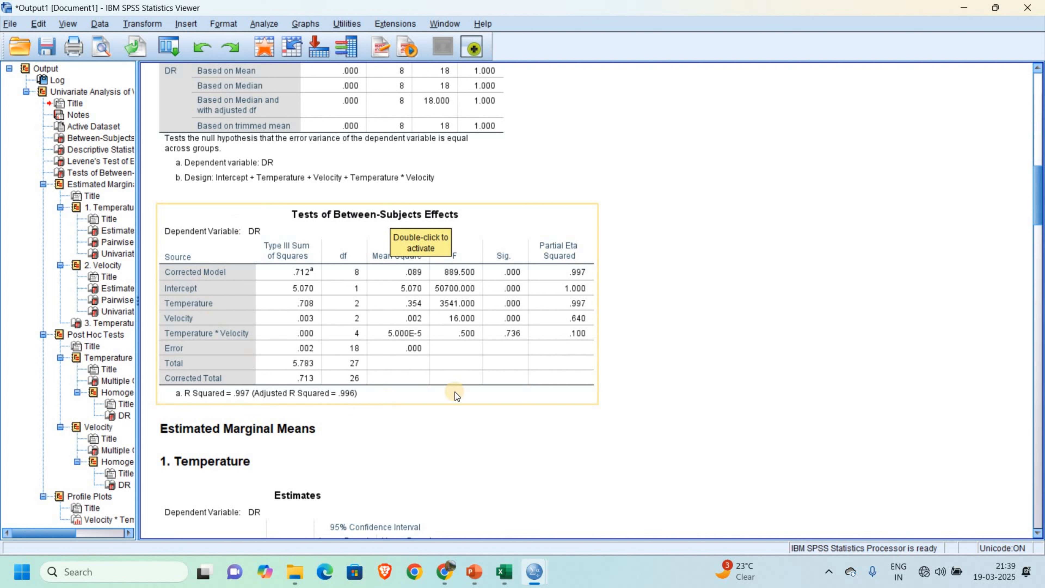
{"action": "left_click", "coordinate": [503, 250]}
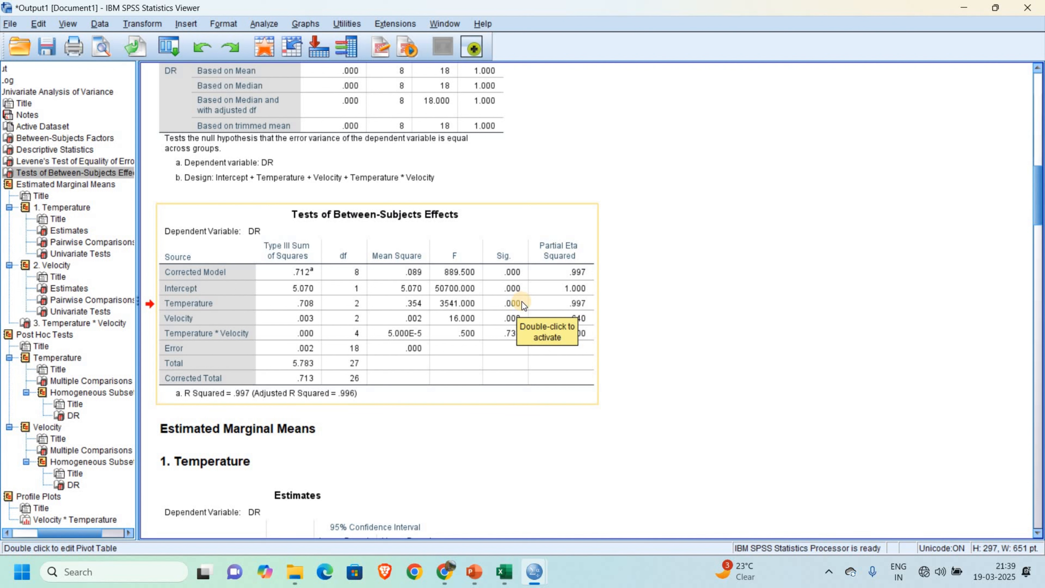
{"action": "left_click", "coordinate": [201, 319]}
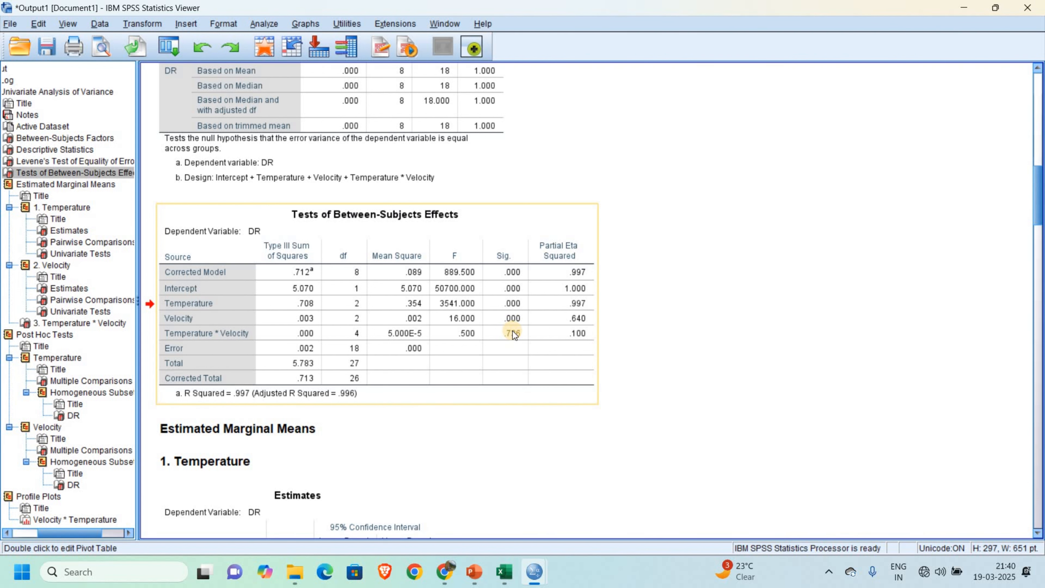
- Examine the estimated marginal means for Temperature and their Bonferroni-adjusted pairwise comparisons
{"action": "scroll", "coordinate": [515, 334], "scroll_direction": "down", "scroll_amount": 1}
{"action": "scroll", "coordinate": [514, 335], "scroll_direction": "down", "scroll_amount": 2}
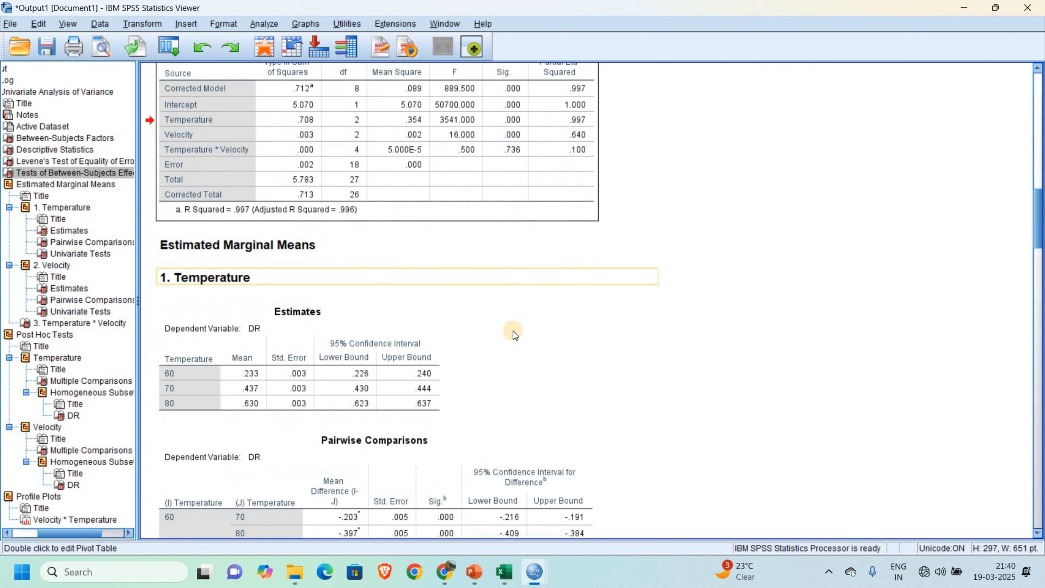
{"action": "scroll", "coordinate": [515, 334], "scroll_direction": "down", "scroll_amount": 1}
{"action": "scroll", "coordinate": [515, 334], "scroll_direction": "down", "scroll_amount": 1}
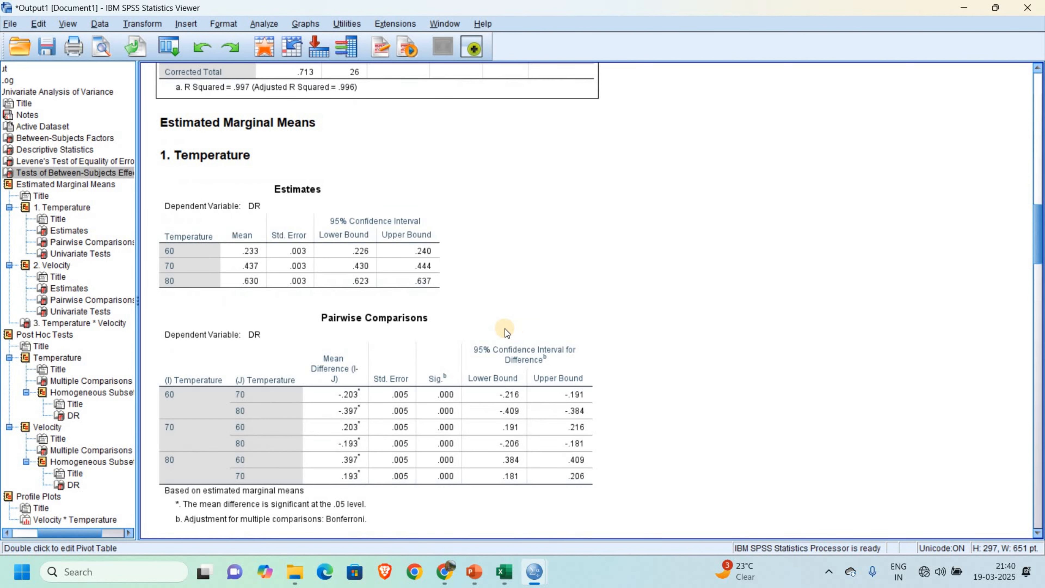
{"action": "left_click", "coordinate": [180, 252]}
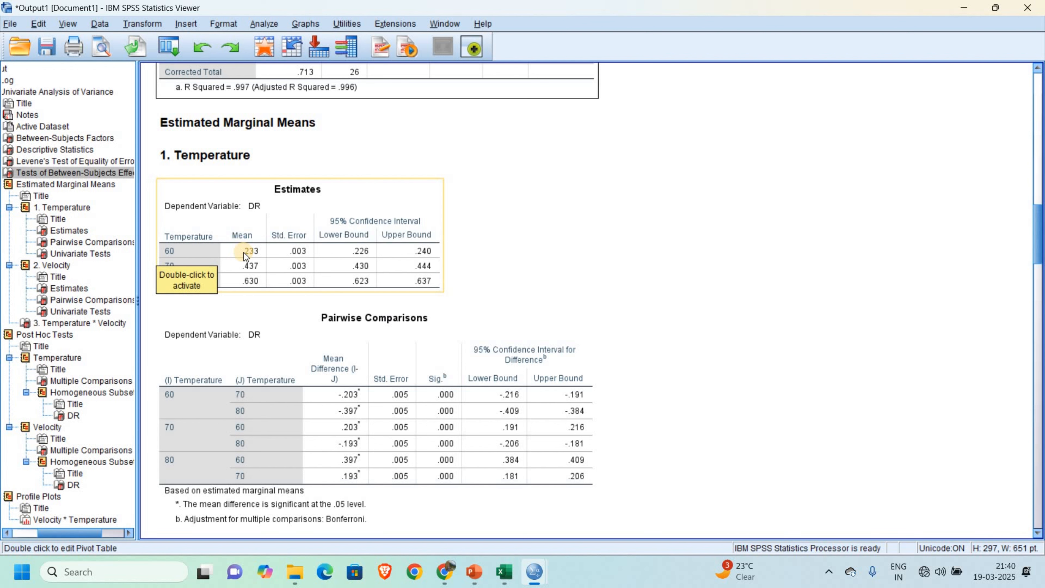
{"action": "scroll", "coordinate": [245, 256], "scroll_direction": "down", "scroll_amount": 3}
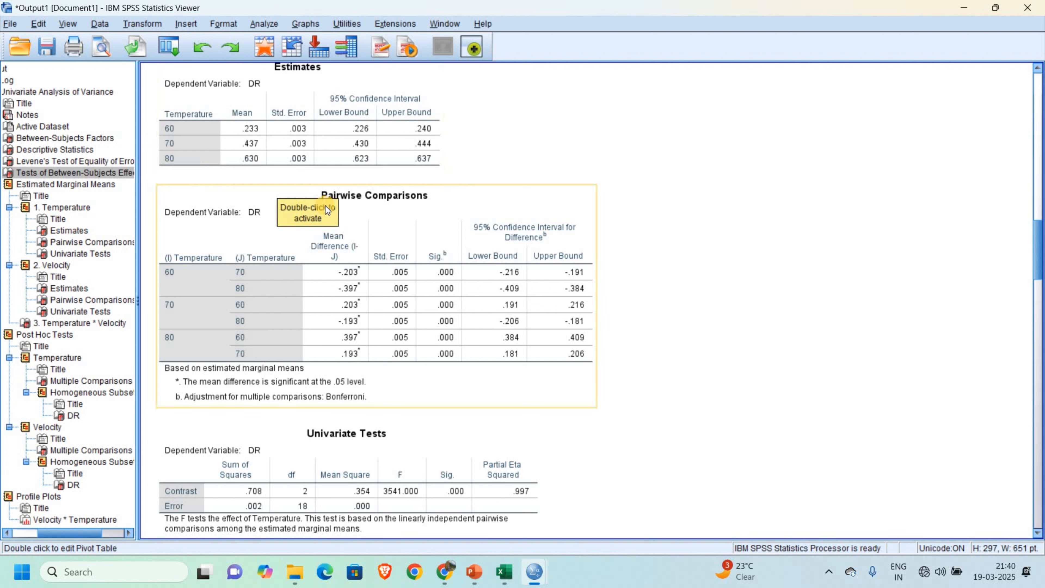
{"action": "left_click", "coordinate": [323, 190]}
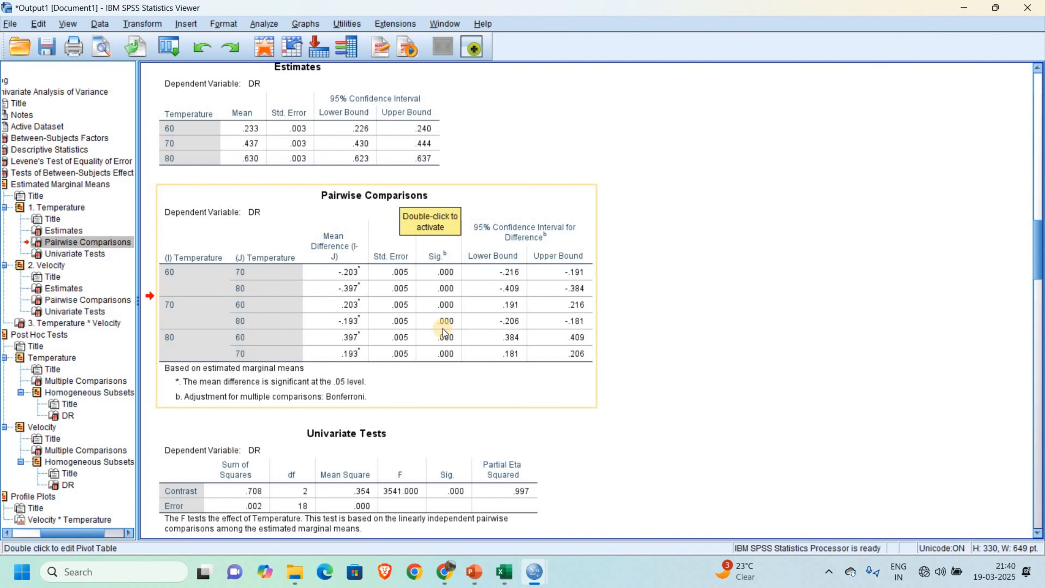
- Review the Velocity marginal means with their pairwise comparisons and the Temperature * Velocity interaction means
{"action": "scroll", "coordinate": [455, 317], "scroll_direction": "down", "scroll_amount": 5}
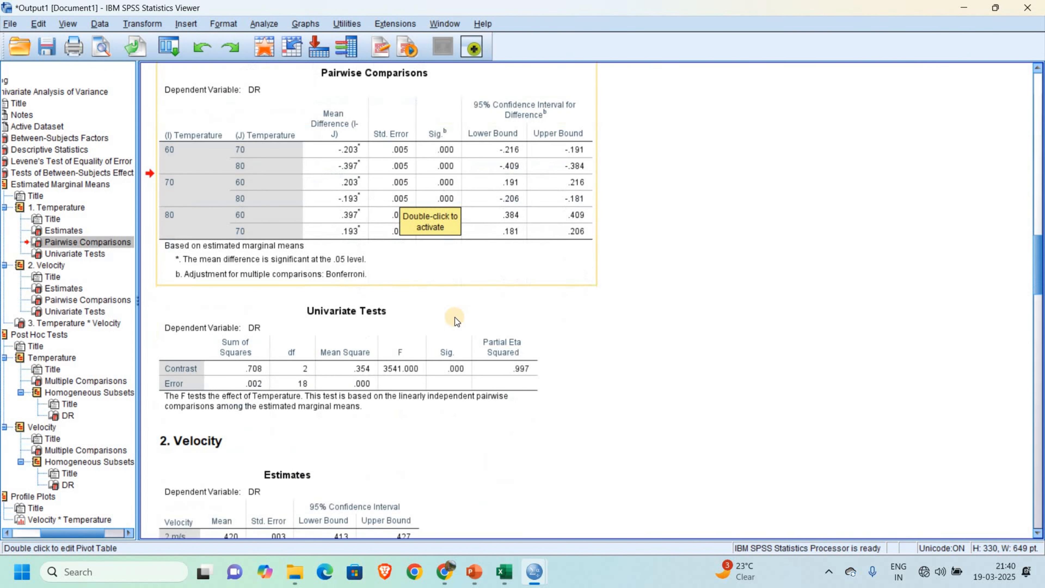
{"action": "scroll", "coordinate": [455, 318], "scroll_direction": "down", "scroll_amount": 5}
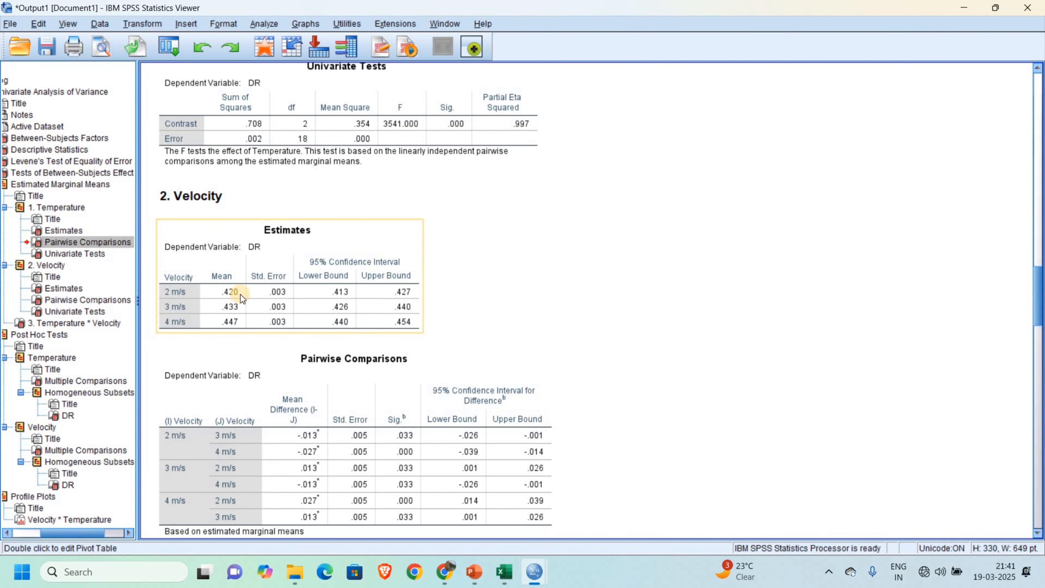
{"action": "scroll", "coordinate": [246, 287], "scroll_direction": "down", "scroll_amount": 3}
{"action": "left_click", "coordinate": [246, 287]}
{"action": "scroll", "coordinate": [246, 288], "scroll_direction": "down", "scroll_amount": 2}
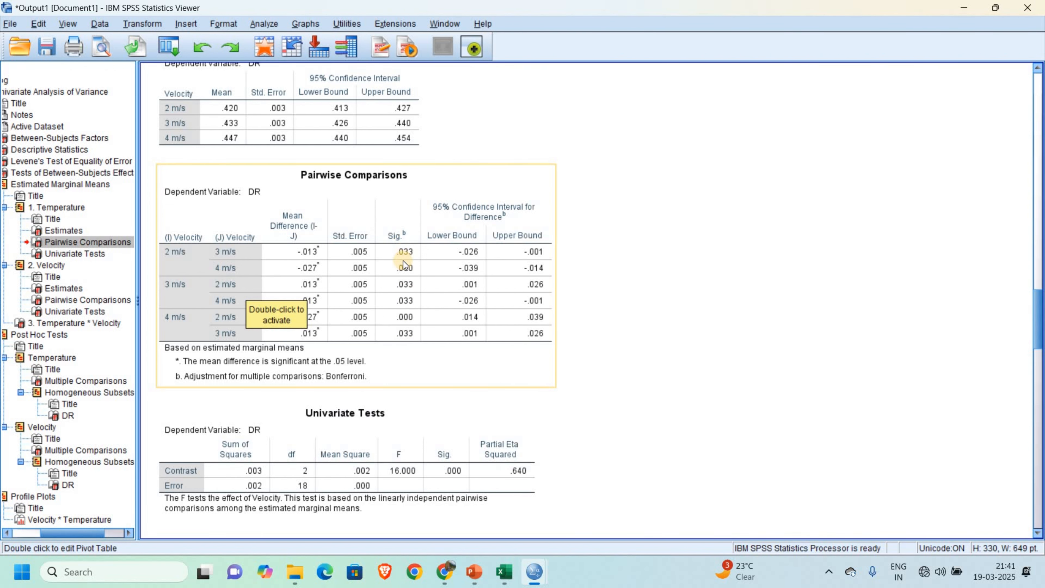
{"action": "scroll", "coordinate": [403, 263], "scroll_direction": "down", "scroll_amount": 5}
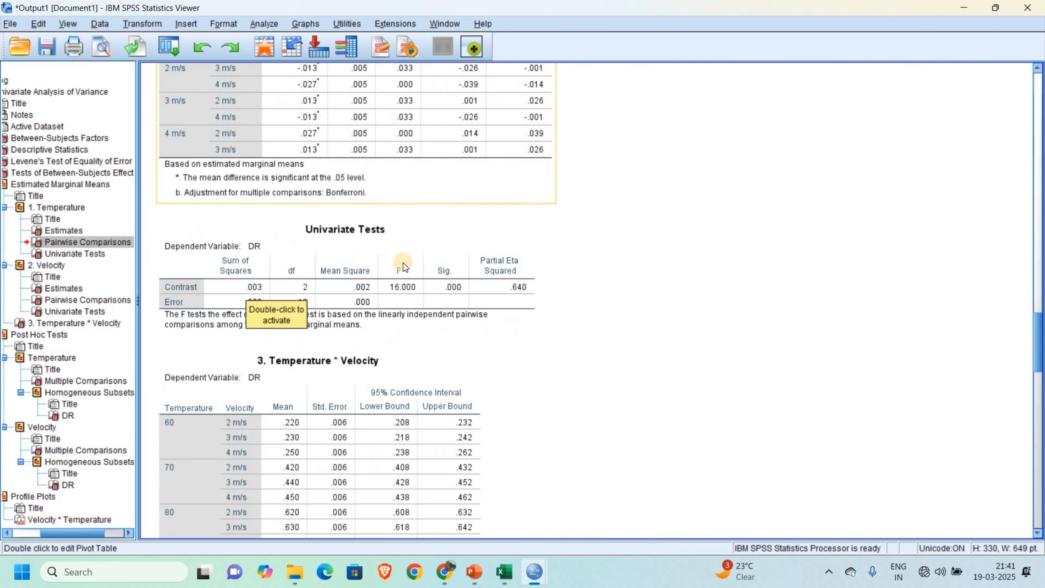
{"action": "scroll", "coordinate": [404, 263], "scroll_direction": "down", "scroll_amount": 3}
{"action": "left_click", "coordinate": [396, 300]}
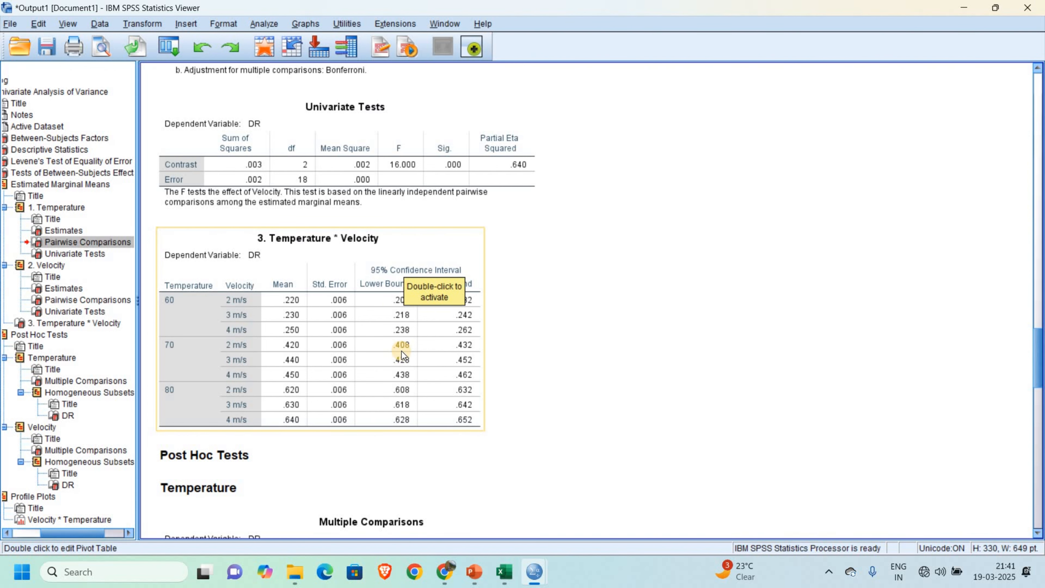
- Review the Tukey HSD multiple comparisons and homogeneous subsets for Temperature and Velocity, down to the profile plot
{"action": "scroll", "coordinate": [402, 355], "scroll_direction": "down", "scroll_amount": 5}
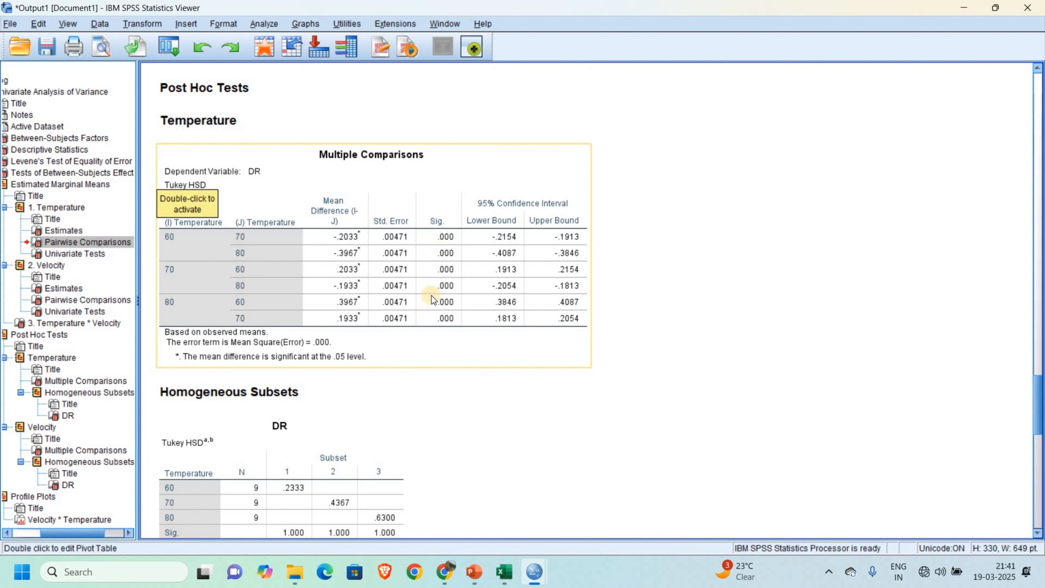
{"action": "scroll", "coordinate": [445, 232], "scroll_direction": "down", "scroll_amount": 3}
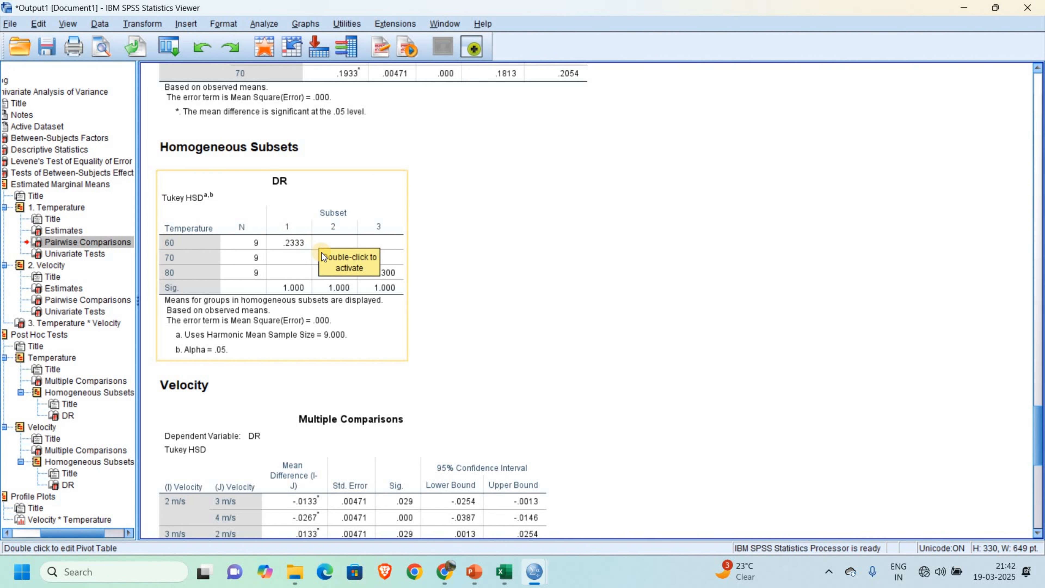
{"action": "scroll", "coordinate": [392, 276], "scroll_direction": "down", "scroll_amount": 3}
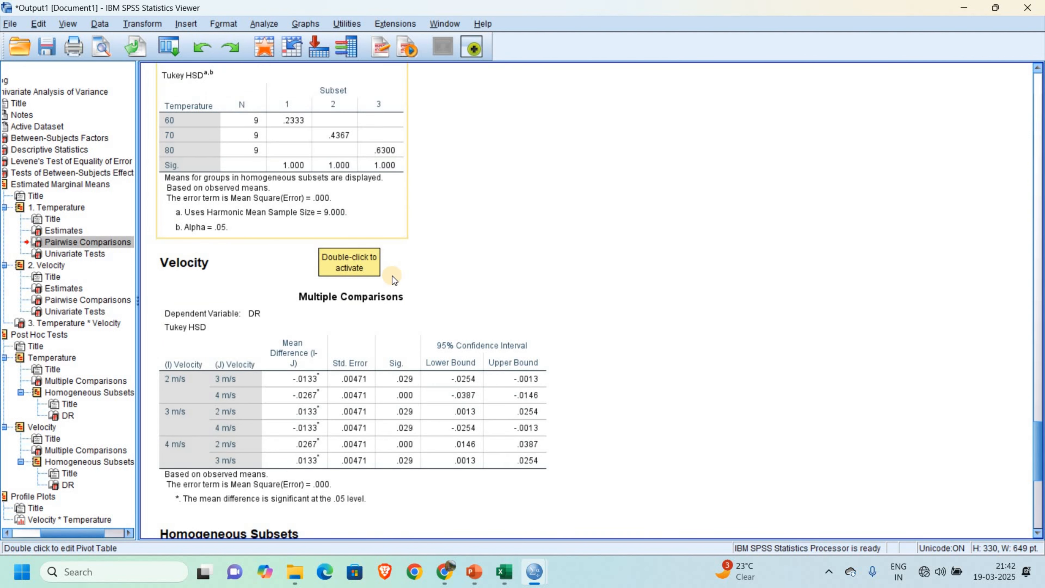
{"action": "scroll", "coordinate": [391, 276], "scroll_direction": "down", "scroll_amount": 2}
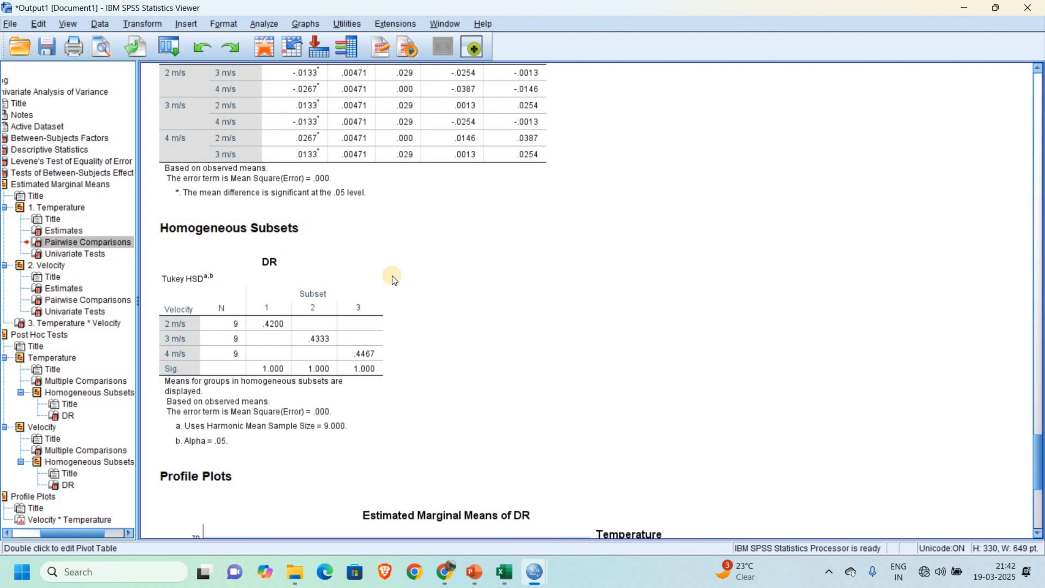
{"action": "scroll", "coordinate": [392, 276], "scroll_direction": "down", "scroll_amount": 1}
{"action": "left_click", "coordinate": [220, 246]}
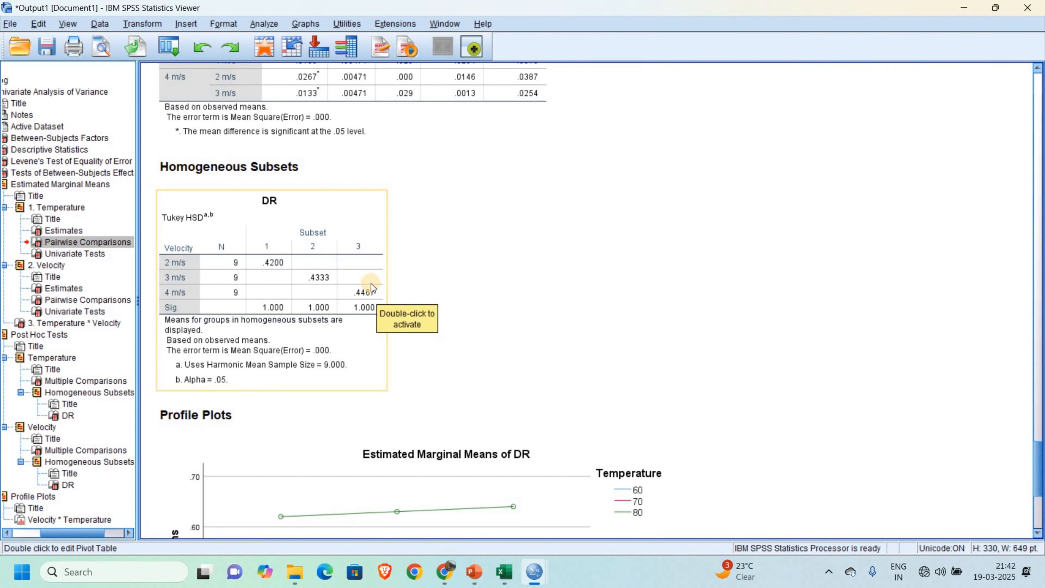
{"action": "scroll", "coordinate": [371, 283], "scroll_direction": "down", "scroll_amount": 5}
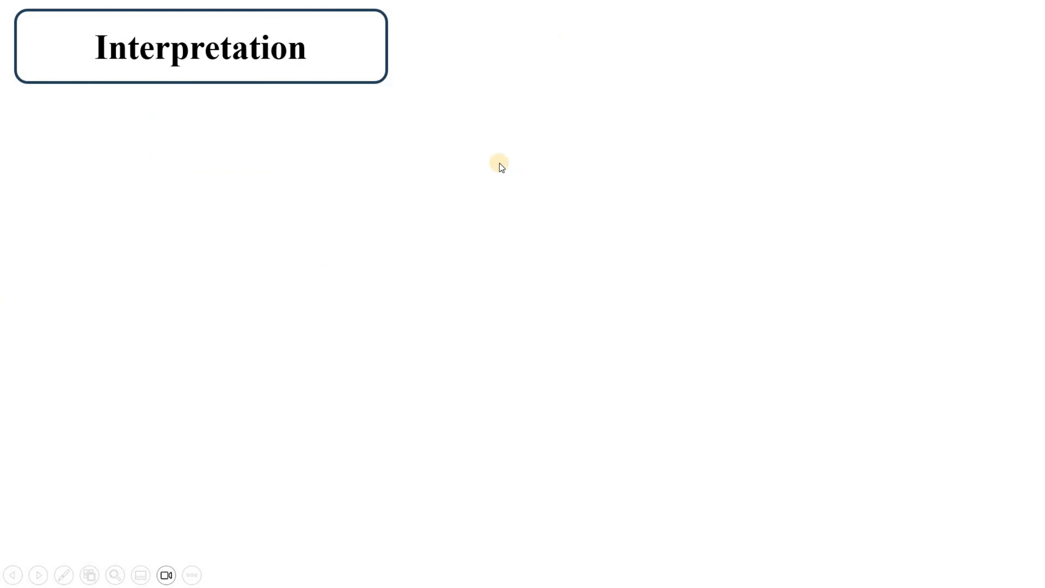
{"action": "left_click", "coordinate": [346, 177]}
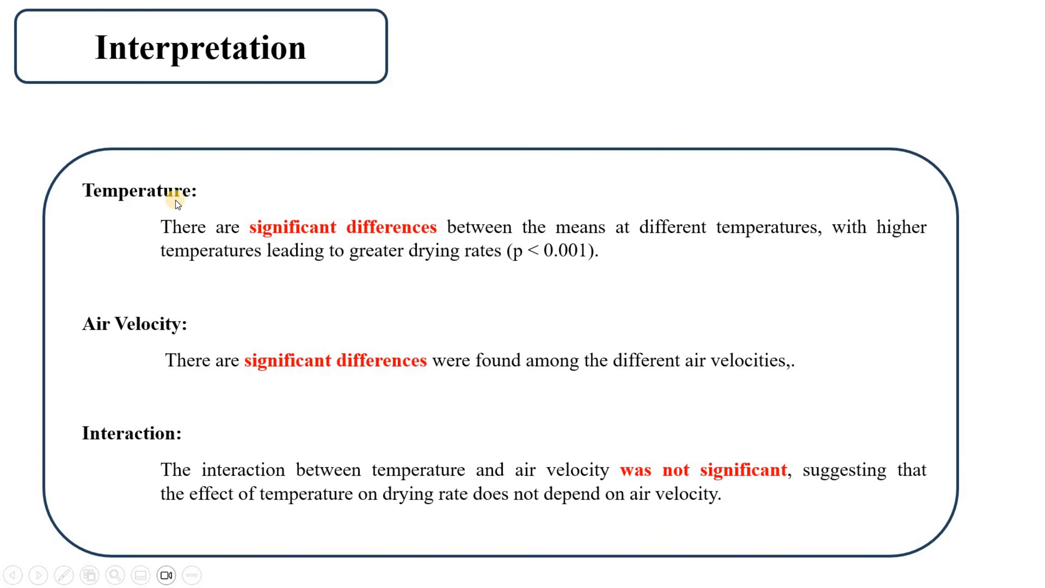